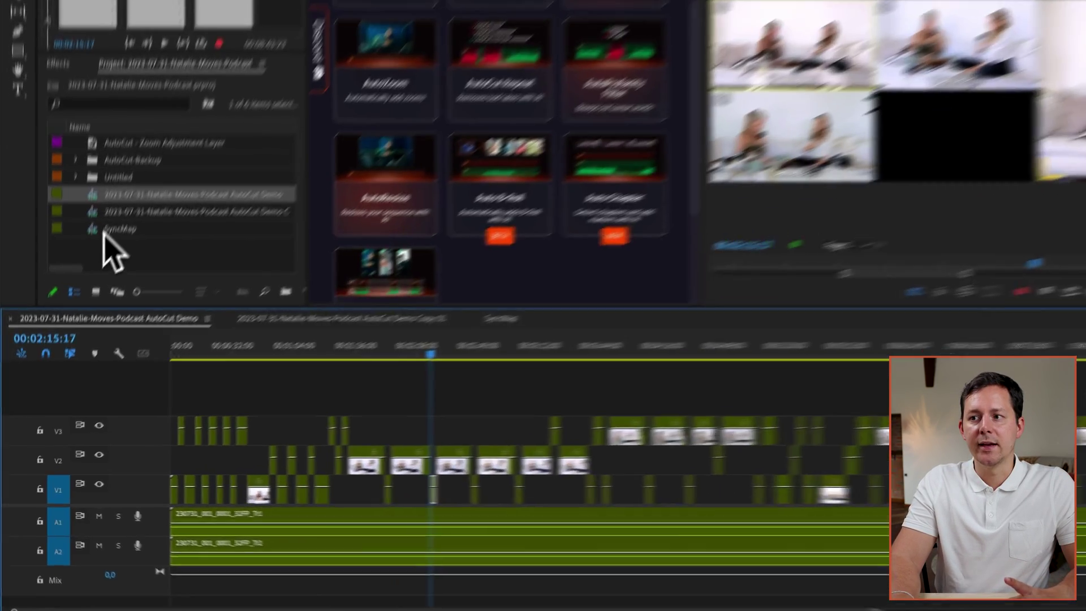
# Open the SyncMap sequence, move the playhead to 00:06:55 and maximize the timeline.
pyautogui.doubleClick(104, 229)
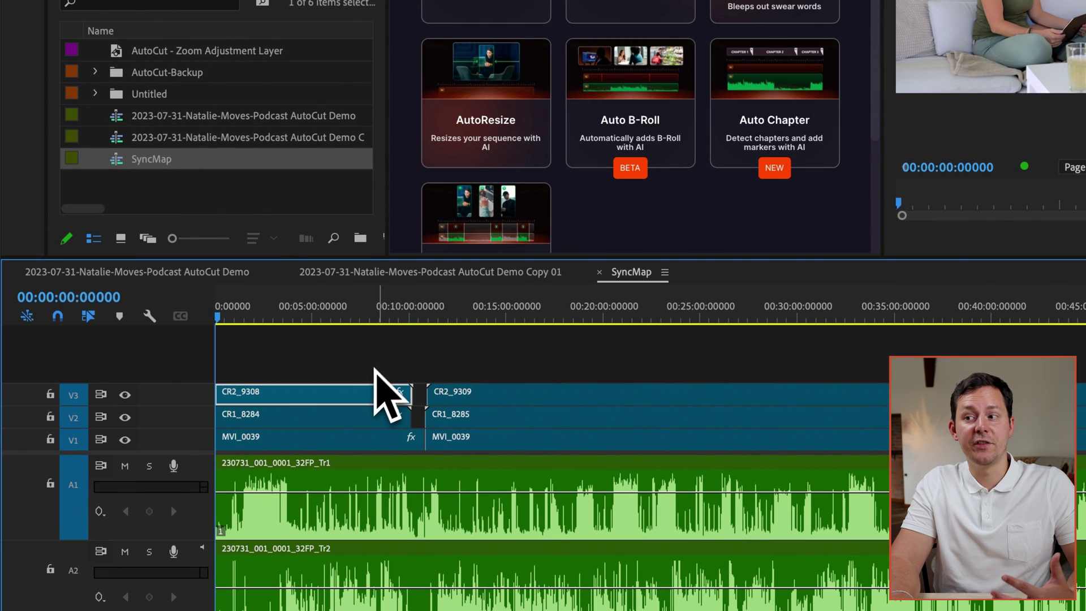
pyautogui.click(350, 318)
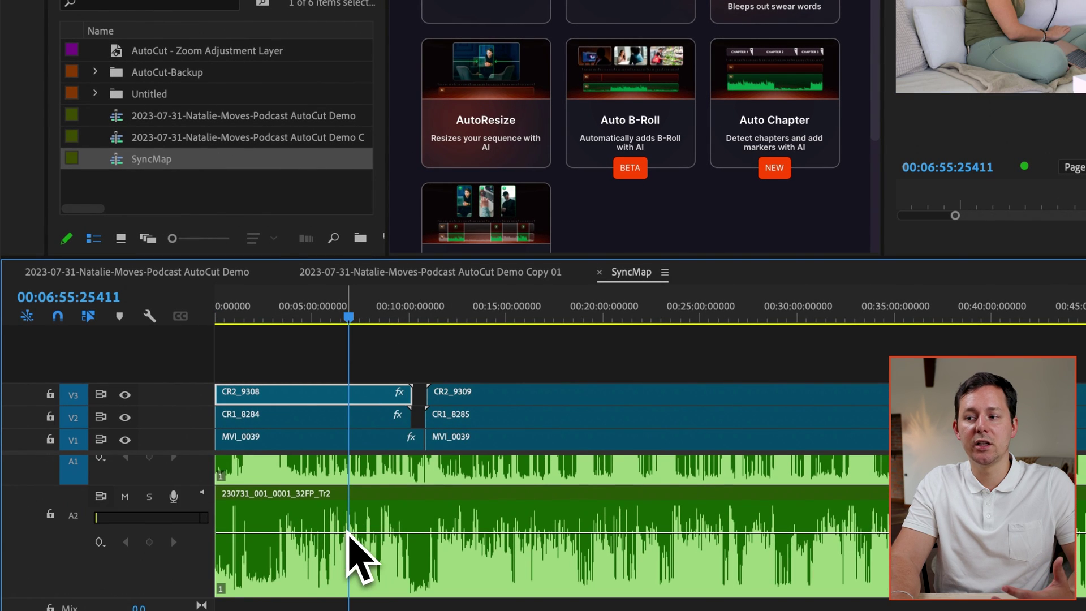
pyautogui.hscroll(1, 396, 540)
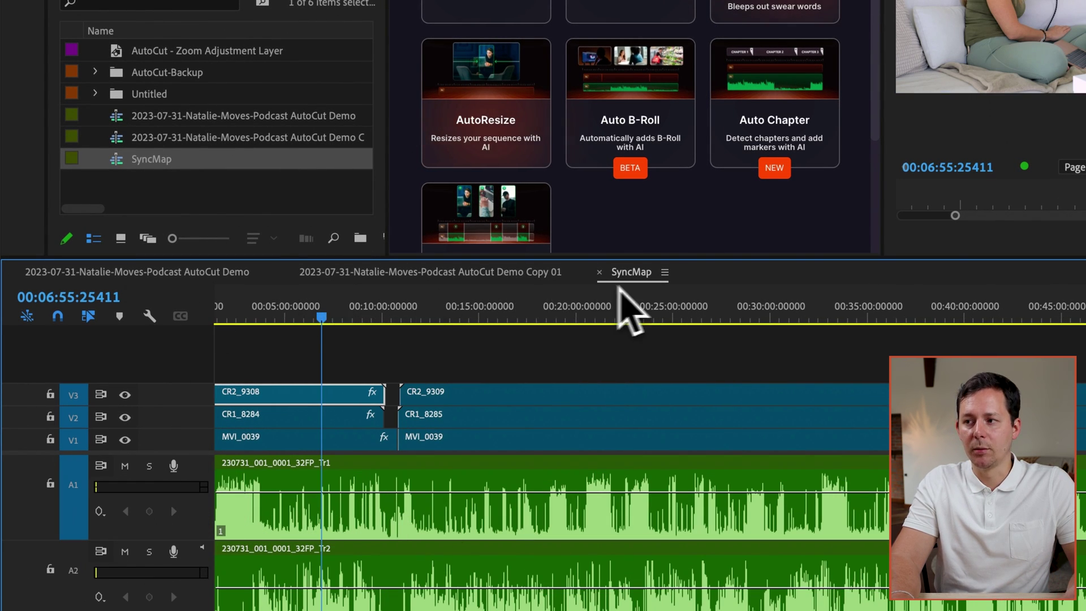
pyautogui.doubleClick(628, 273)
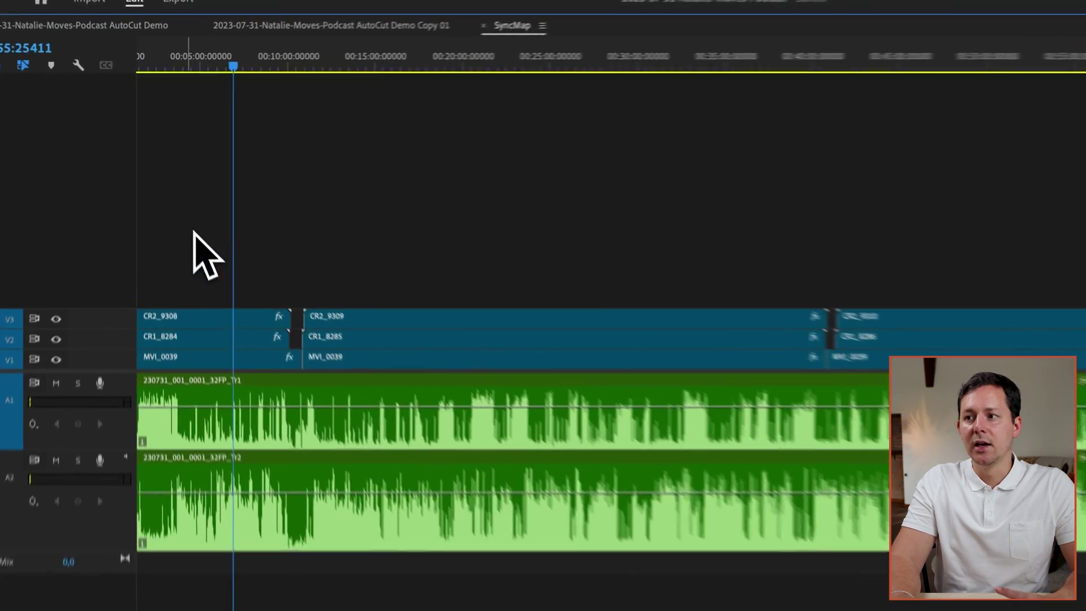
# Select the V3/V2 camera clips, the Tr2 audio clip and the top CR2_9308 clip to inspect them.
pyautogui.moveTo(174, 188); pyautogui.dragTo(928, 257)
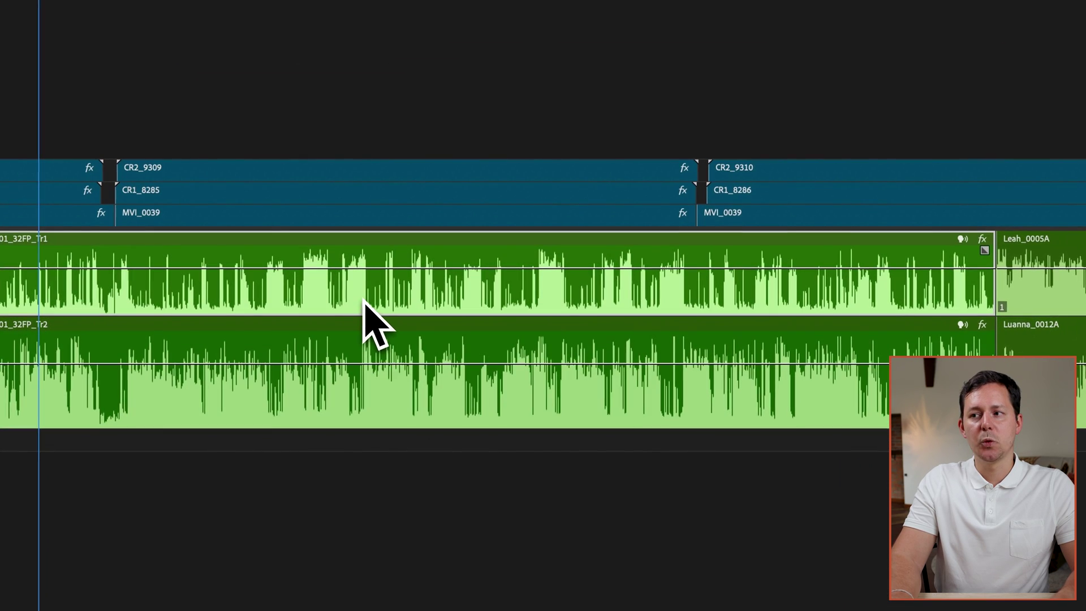
pyautogui.click(339, 328)
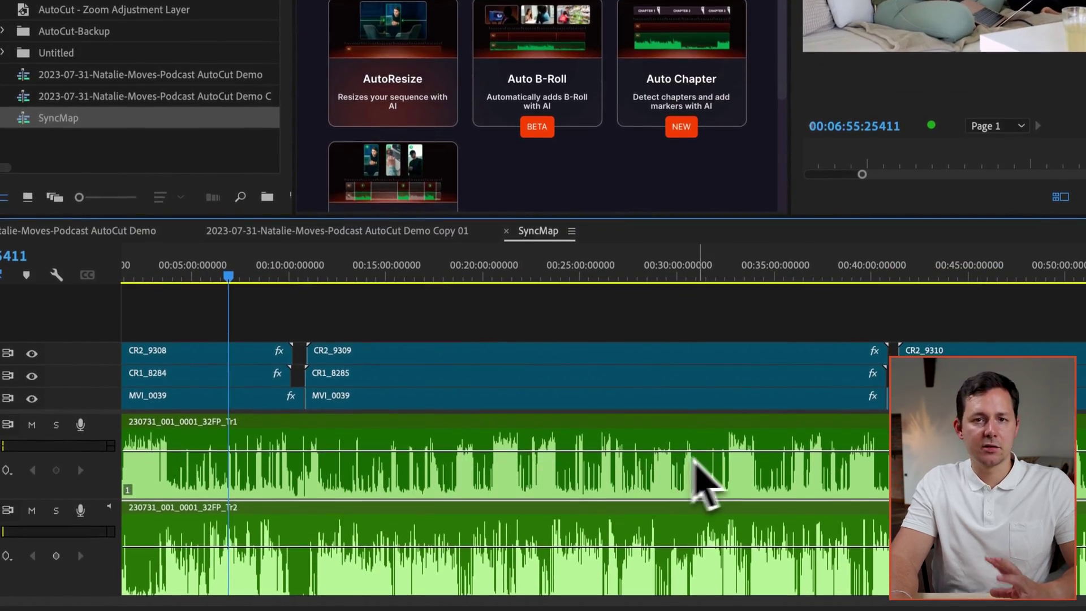
pyautogui.click(202, 356)
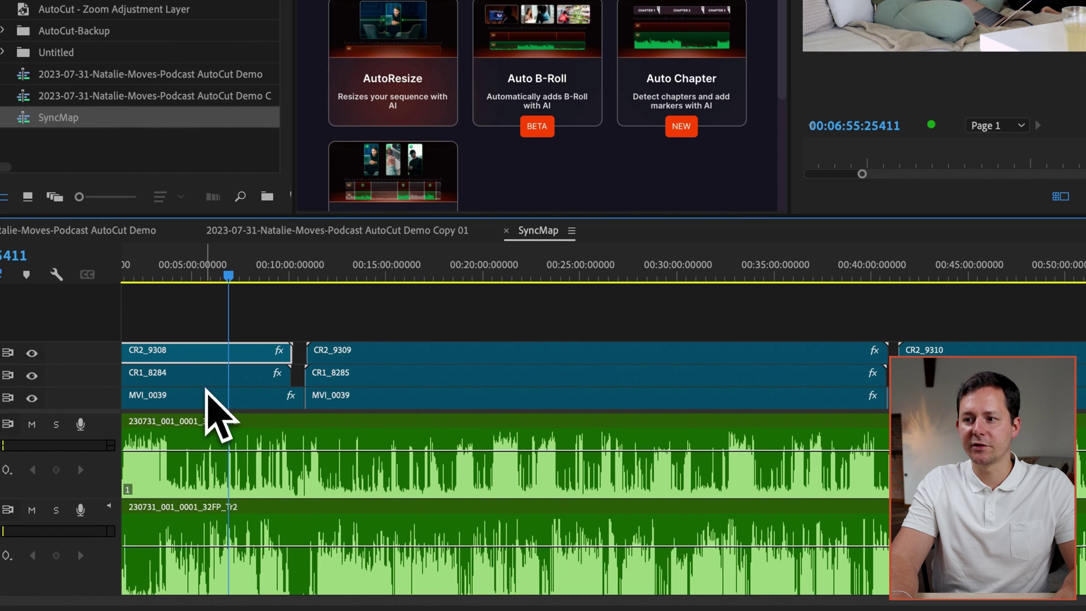
pyautogui.click(205, 379)
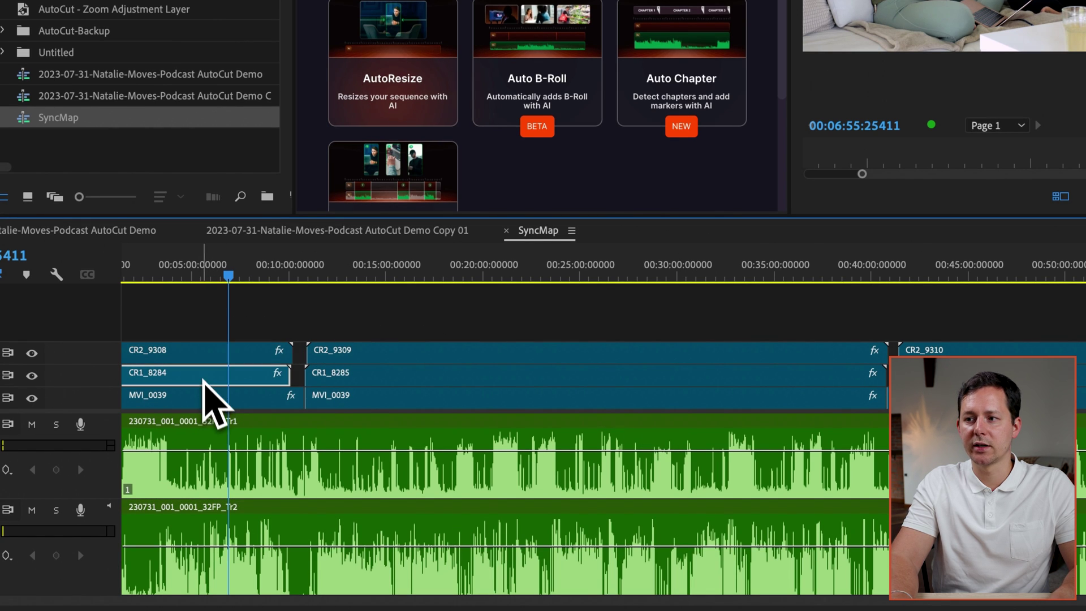
pyautogui.click(217, 403)
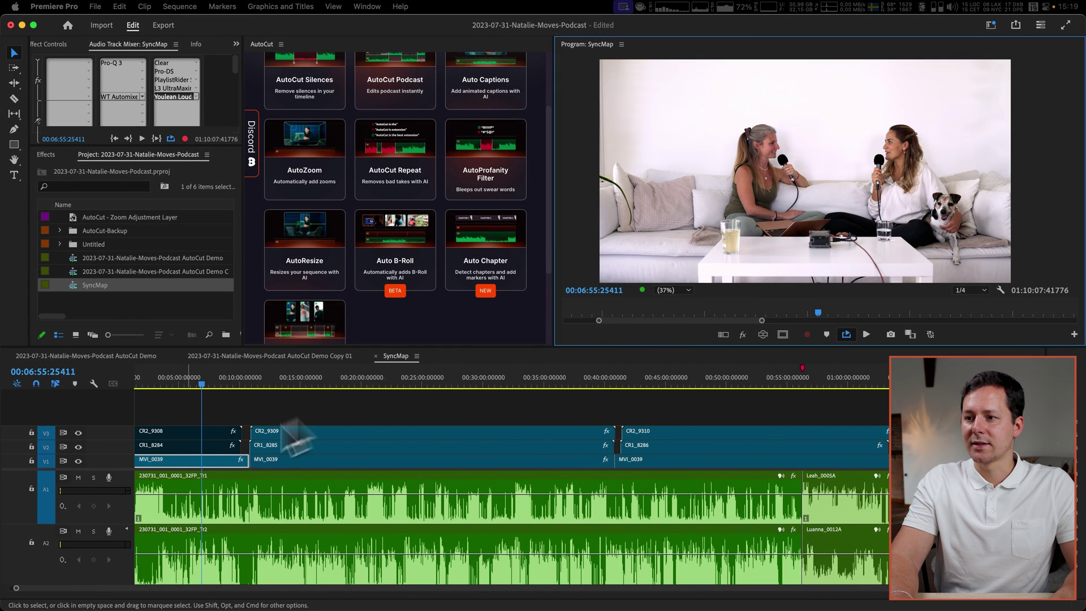
pyautogui.click(173, 448)
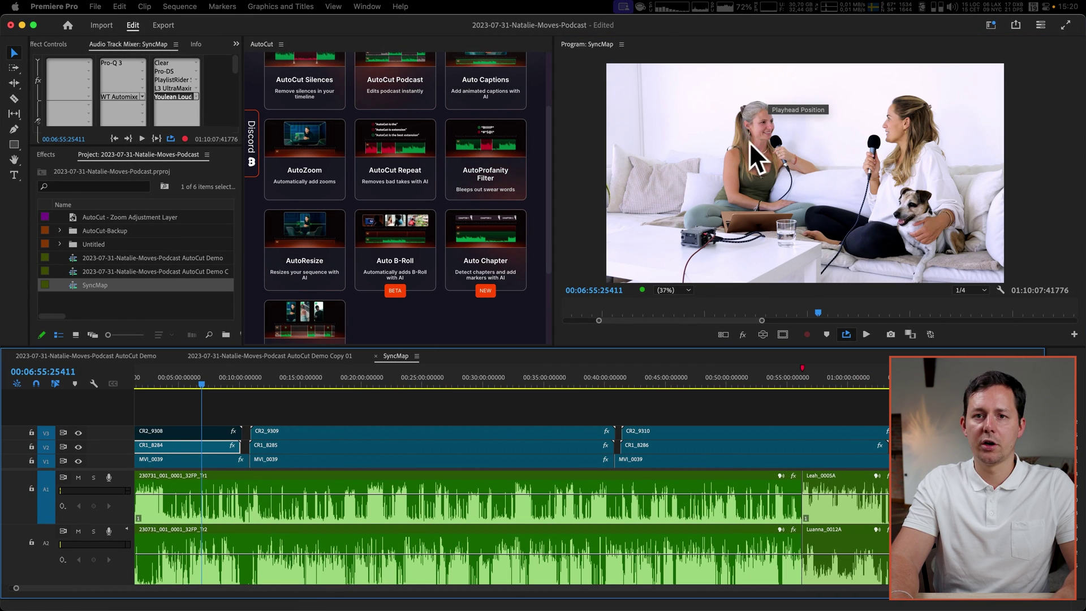
pyautogui.click(192, 433)
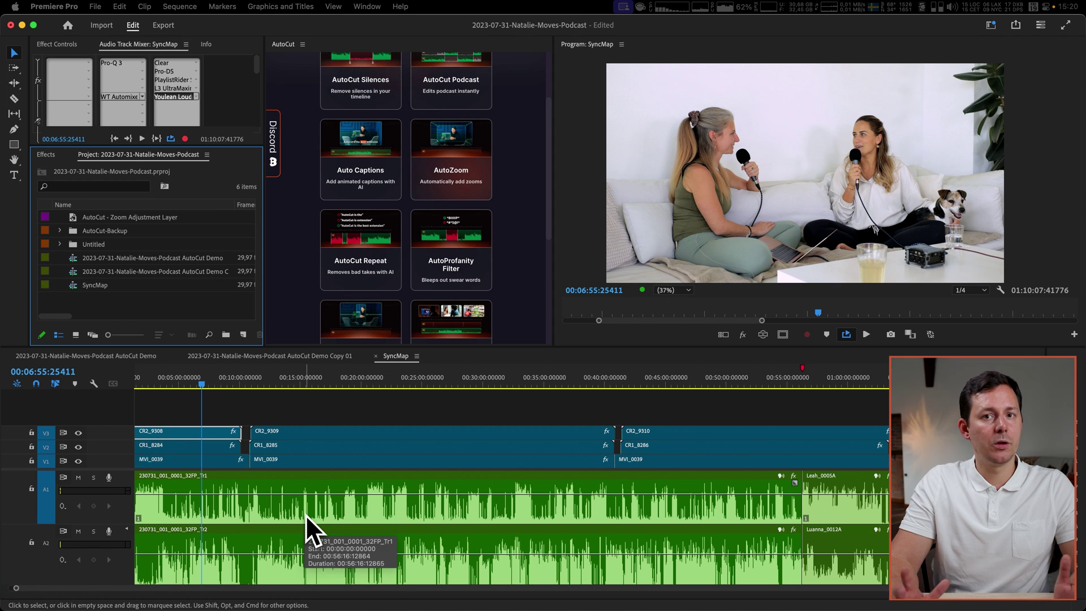
# Create a new sequence from the SyncMap sequence in the Project panel.
pyautogui.click(74, 290)
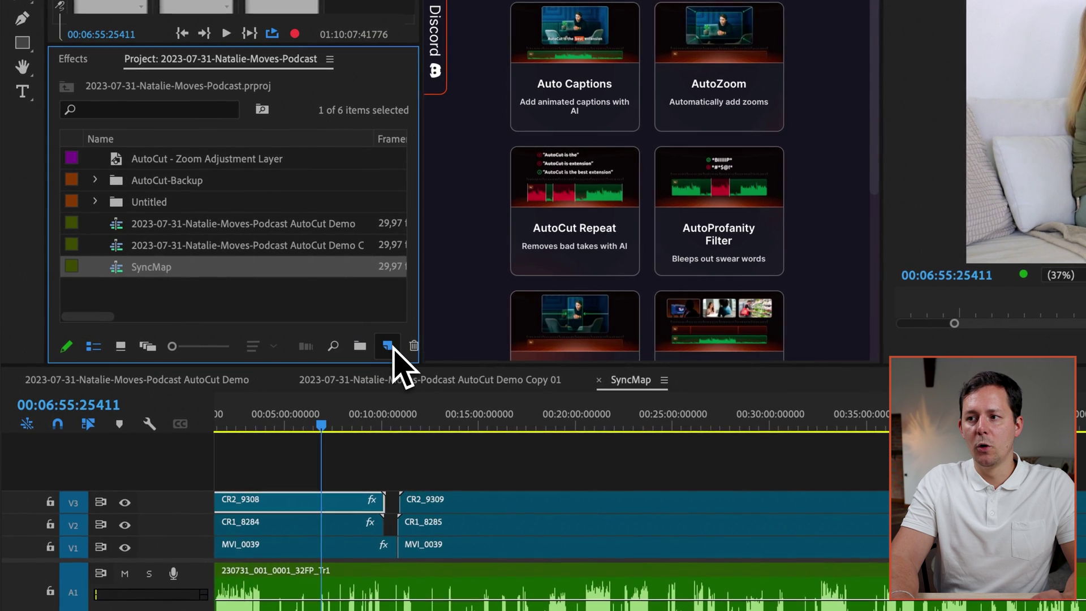
pyautogui.moveTo(391, 349); pyautogui.dragTo(392, 350)
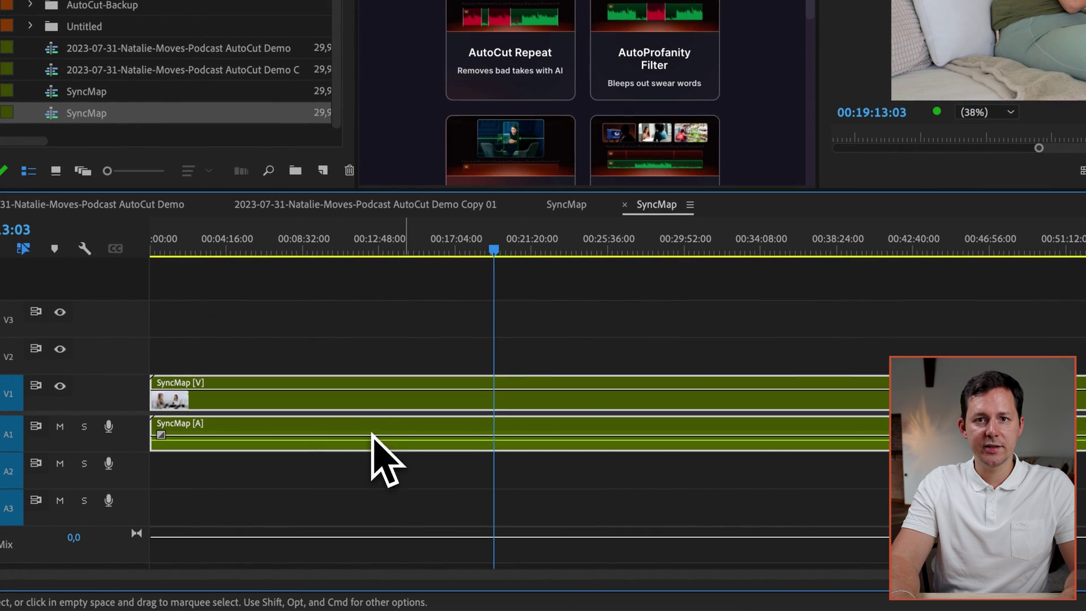
# Enable Multi-Camera on the nested SyncMap clip.
pyautogui.rightClick(360, 406)
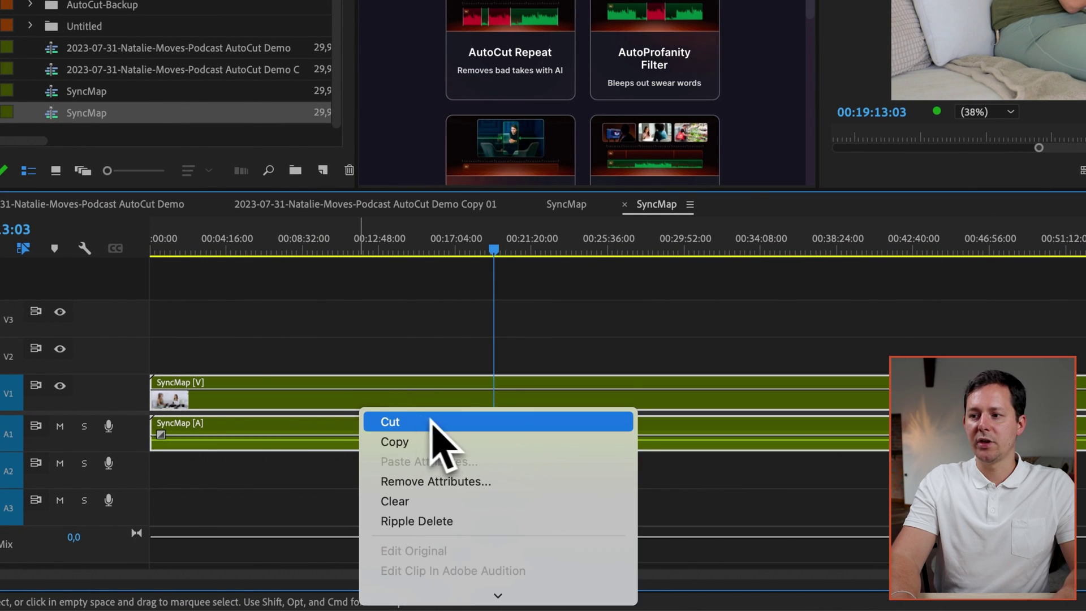
pyautogui.scroll(-10, 442, 452)
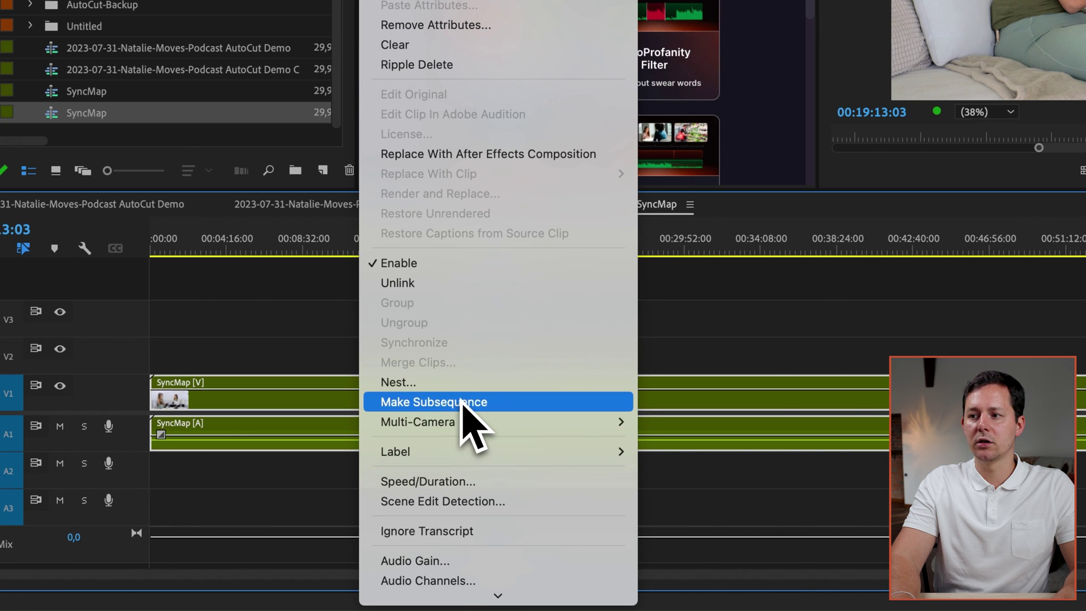
pyautogui.moveTo(620, 425)
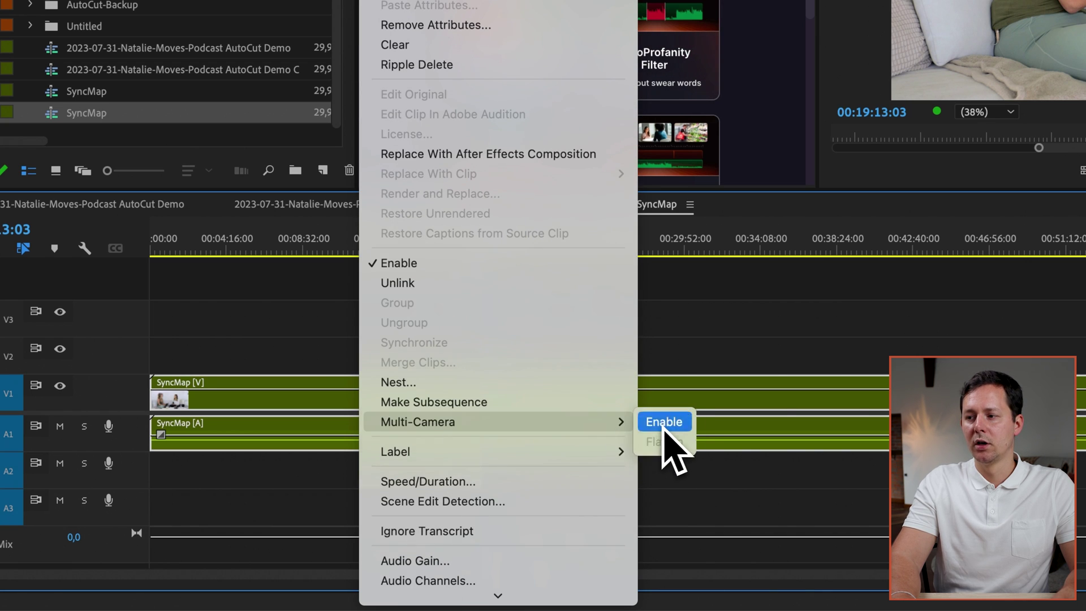
pyautogui.click(662, 430)
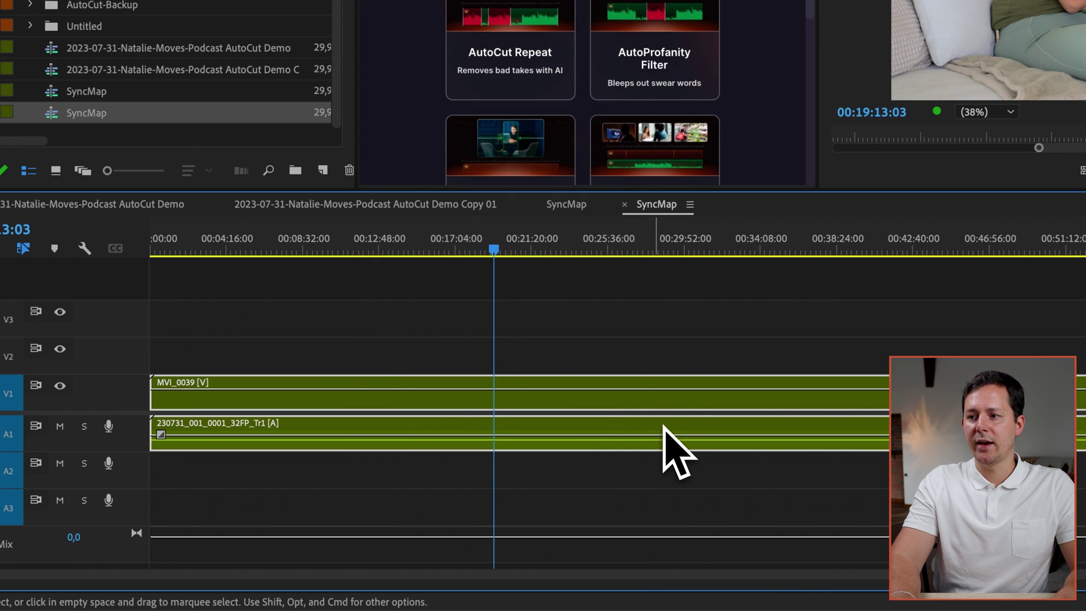
# Unlink the multicam video from its audio and select the A1 audio clip.
pyautogui.rightClick(379, 400)
pyautogui.scroll(-10, 495, 339)
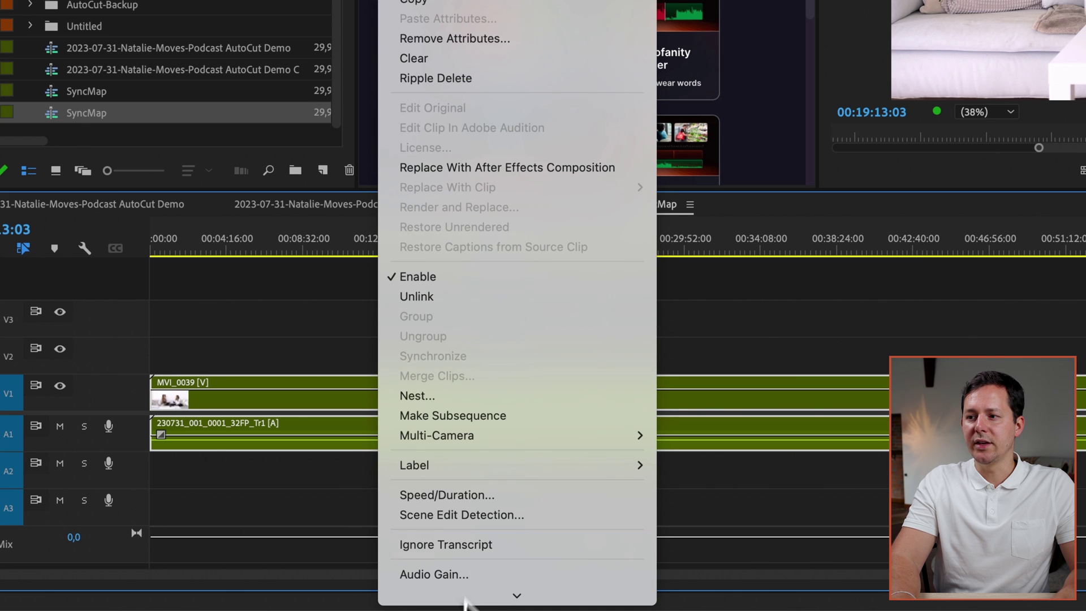
pyautogui.click(492, 298)
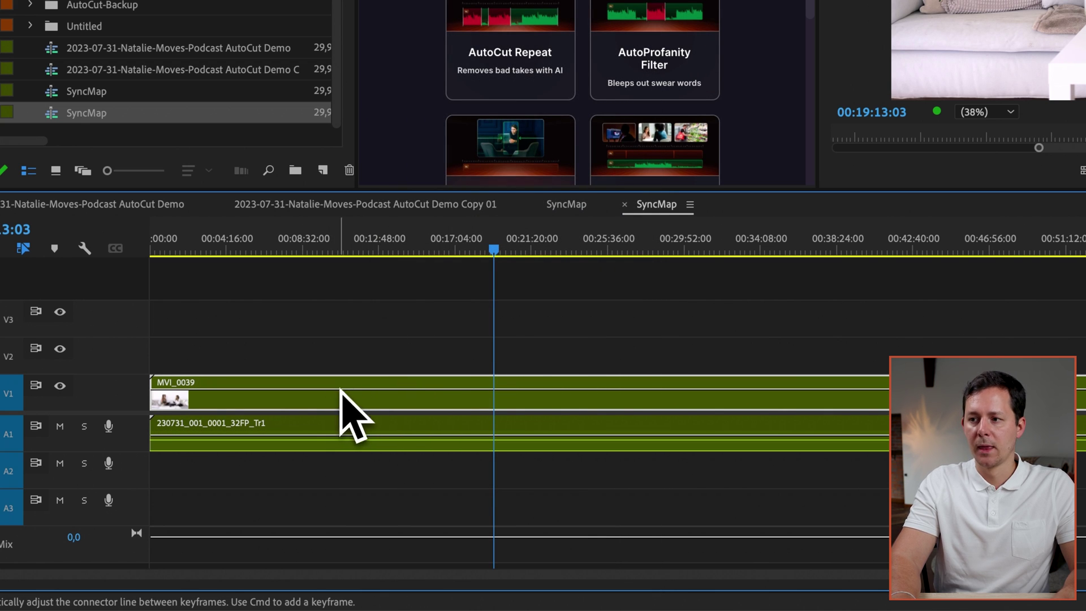
pyautogui.click(304, 420)
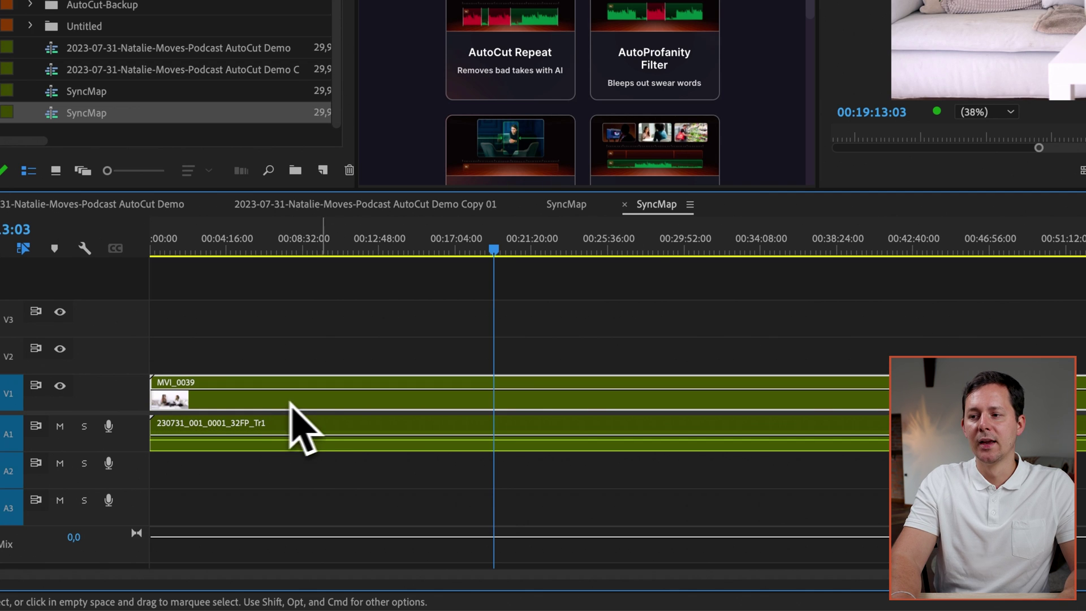
# Duplicate the multicam video clip onto V2 and V3, and copy the A1 audio onto A2.
pyautogui.moveTo(310, 400); pyautogui.dragTo(305, 308)
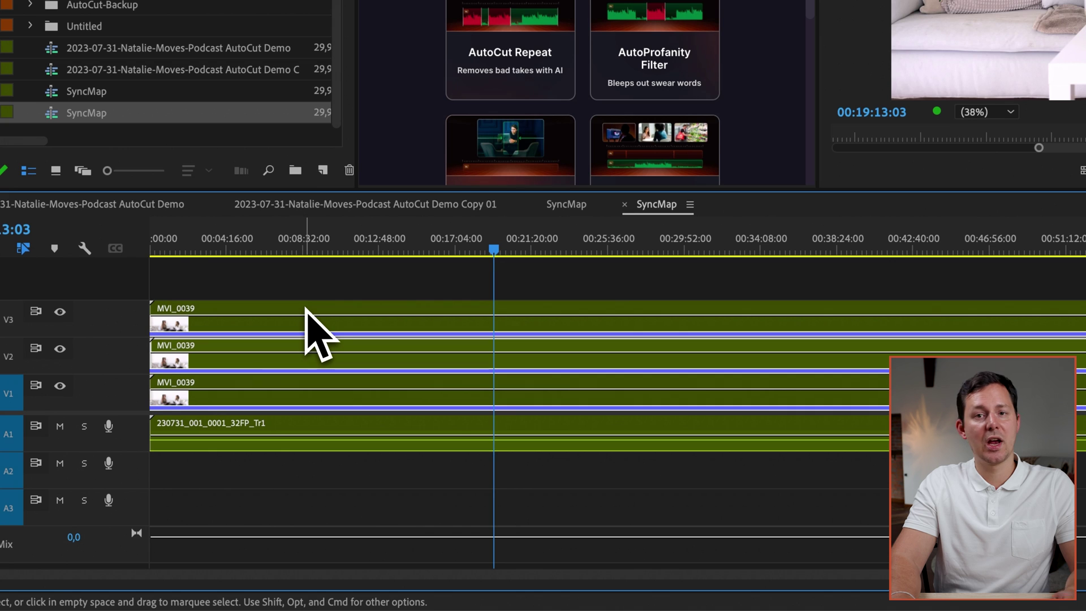
pyautogui.click(330, 427)
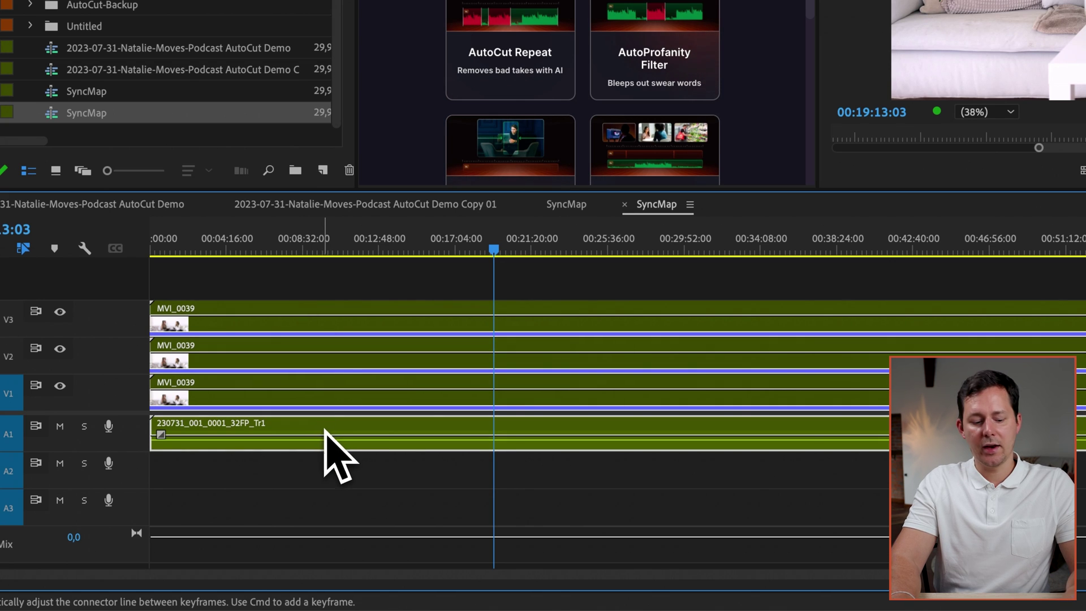
pyautogui.moveTo(324, 428); pyautogui.dragTo(322, 471)
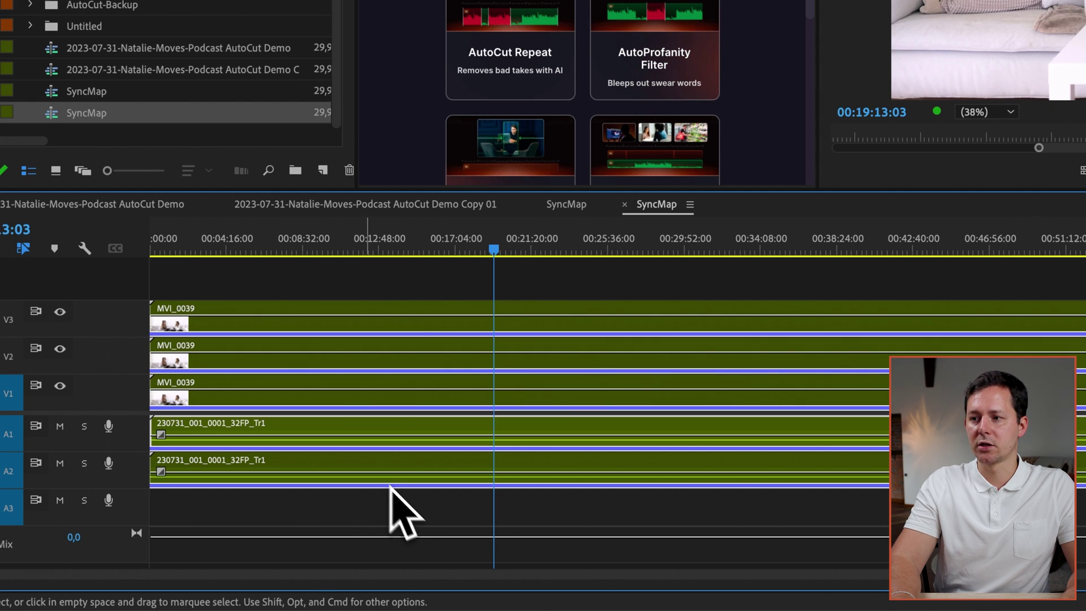
# Set the A1 audio clip's multicam angle to Camera 1.
pyautogui.rightClick(394, 430)
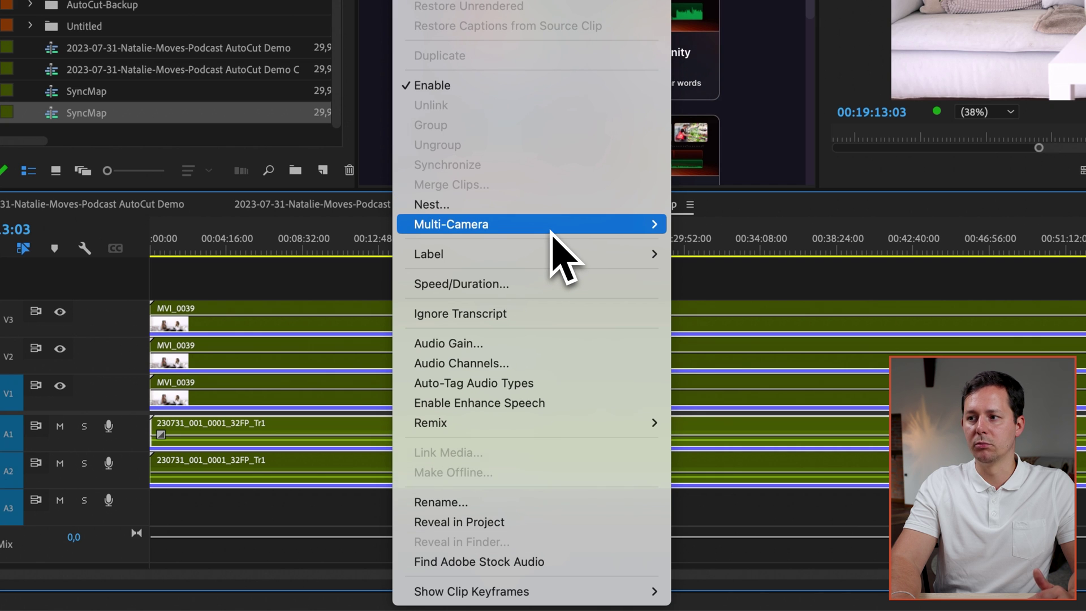
pyautogui.moveTo(712, 281)
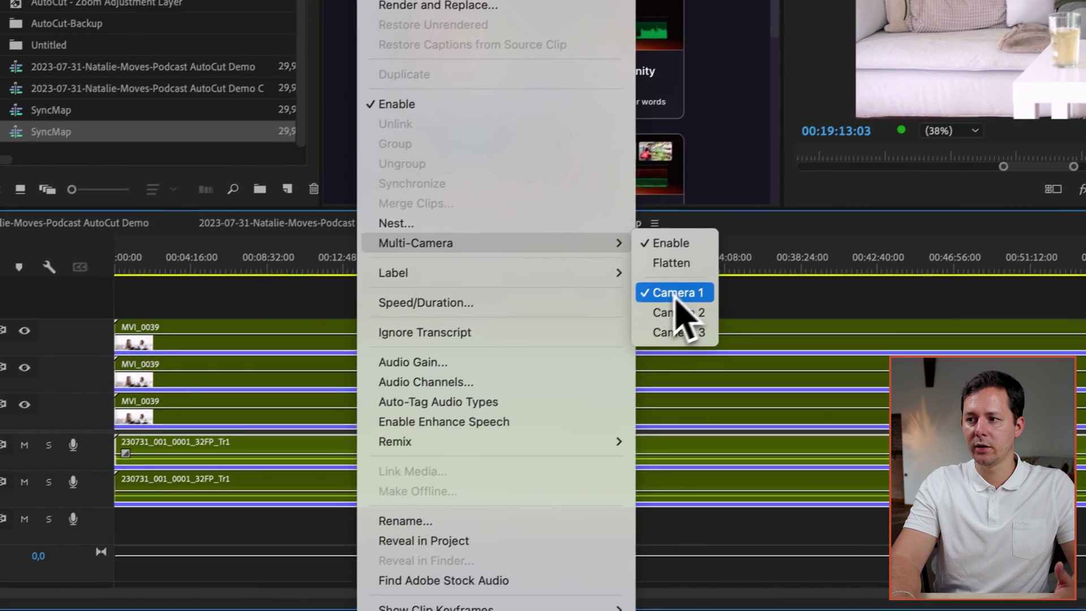
pyautogui.click(712, 275)
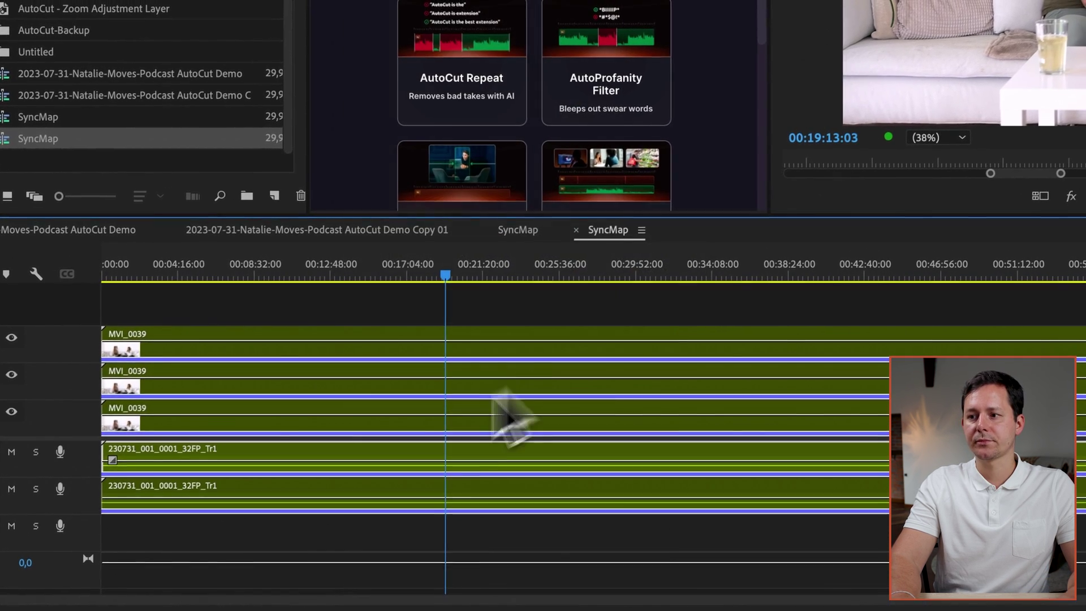
# Switch the A2 audio copy to Camera 2 so it plays Tr2.
pyautogui.rightClick(275, 512)
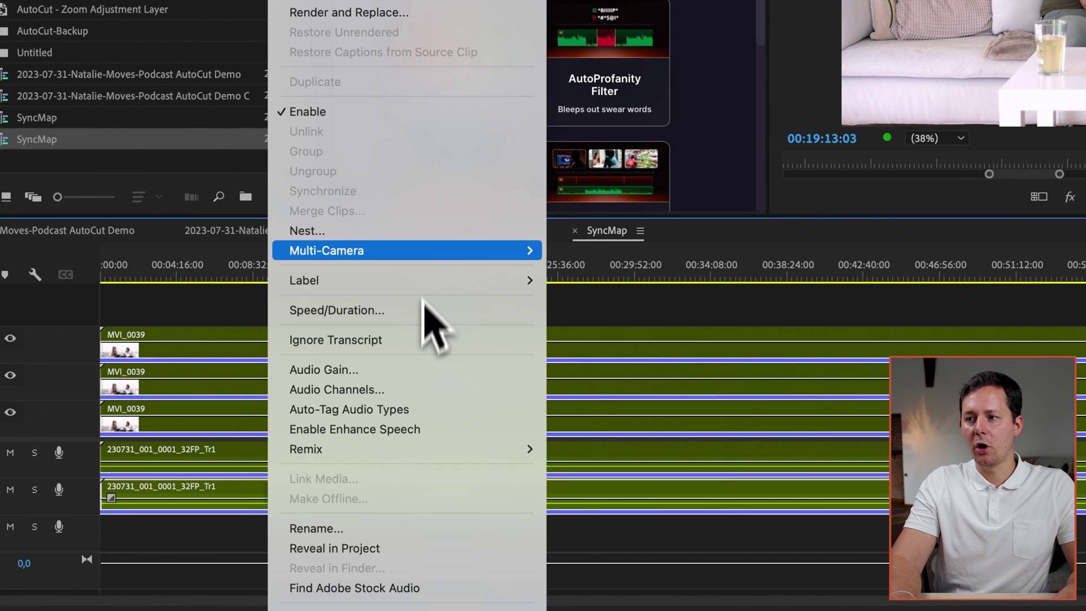
pyautogui.moveTo(425, 251)
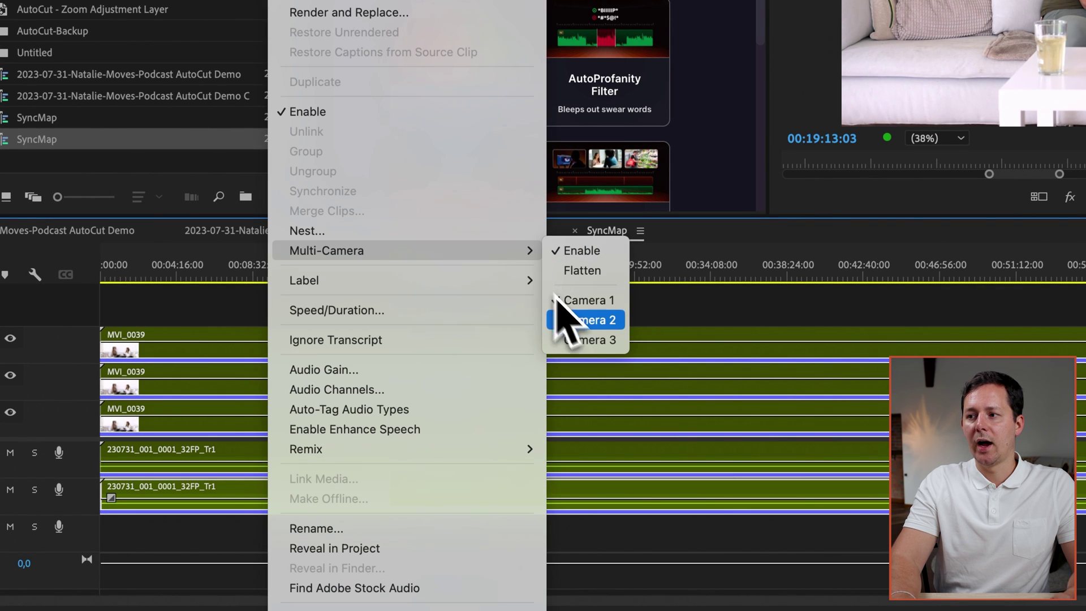
pyautogui.click(588, 321)
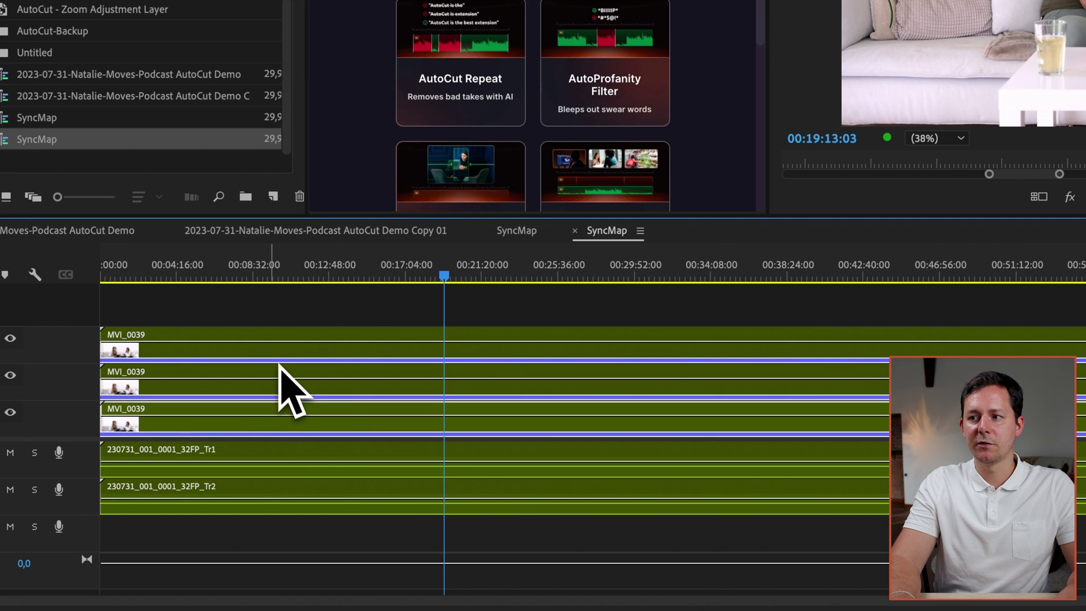
# Check the bottom MVI_0039 clip's options, leaving its angle unchanged.
pyautogui.rightClick(249, 384)
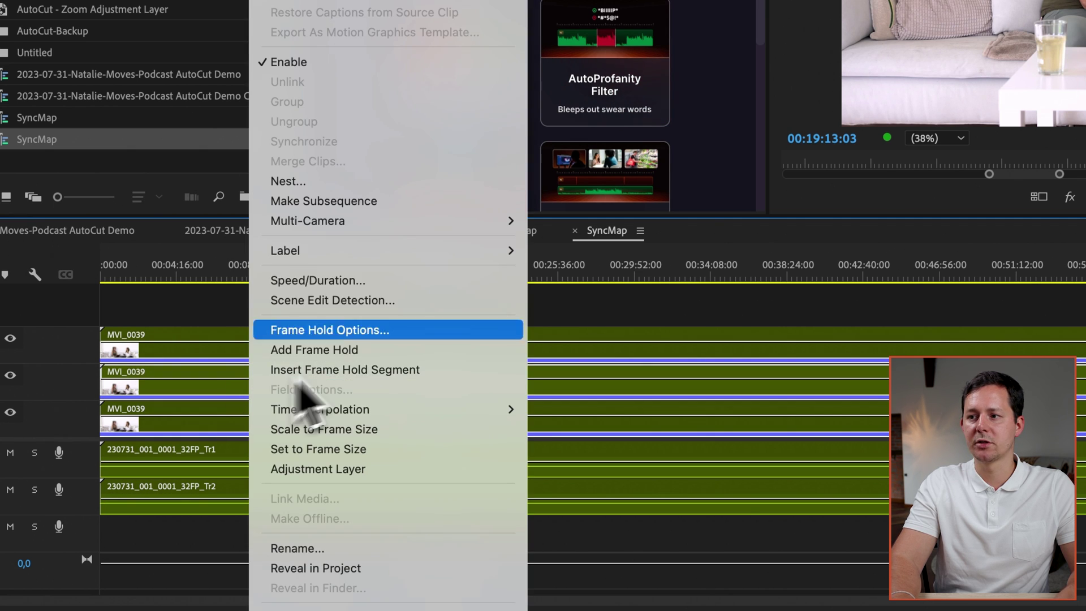
pyautogui.click(225, 403)
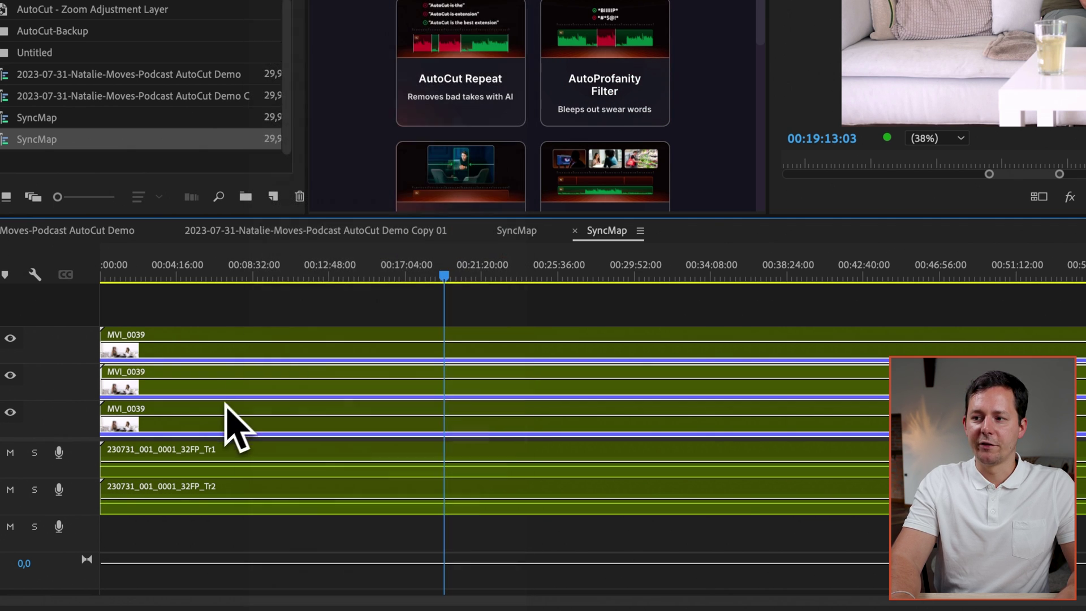
pyautogui.rightClick(204, 430)
pyautogui.moveTo(374, 225)
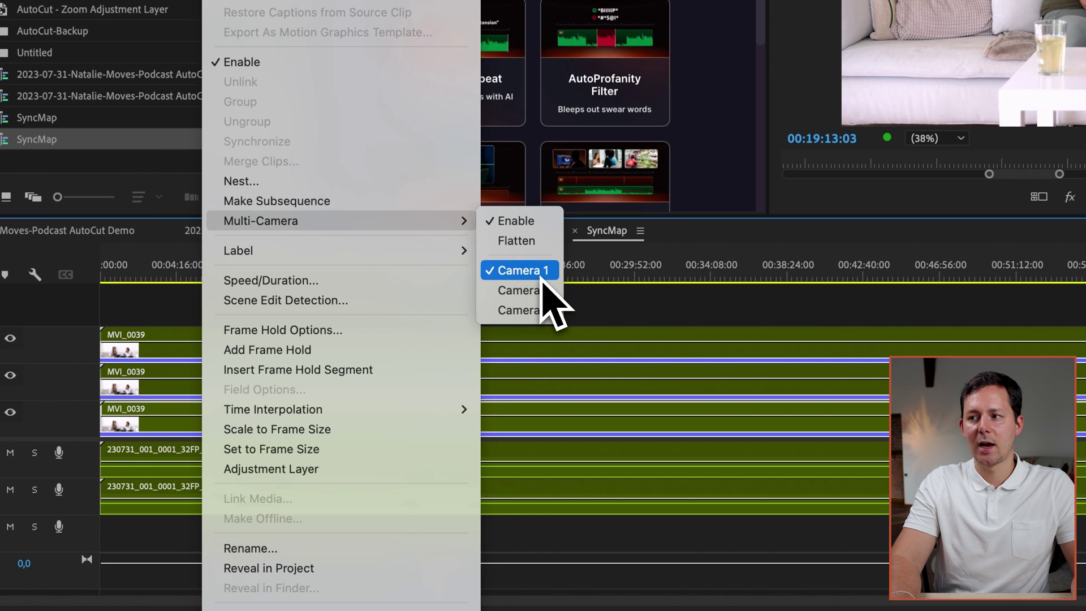
pyautogui.click(563, 384)
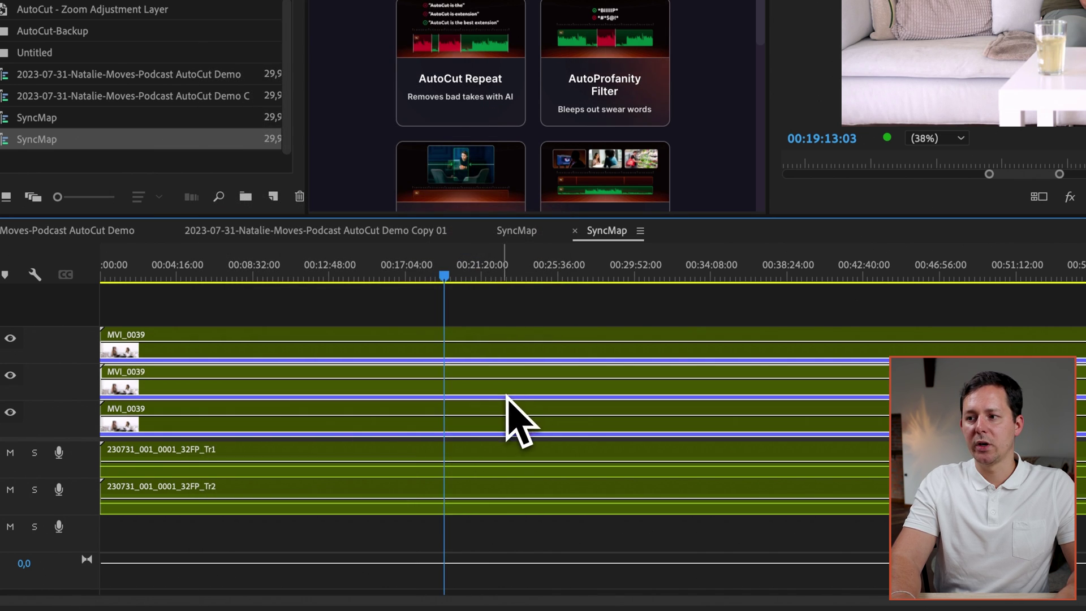
# Switch the middle clip to Camera 2 (CR1_8284) and the top clip to Camera 3 (CR2_9308).
pyautogui.rightClick(490, 389)
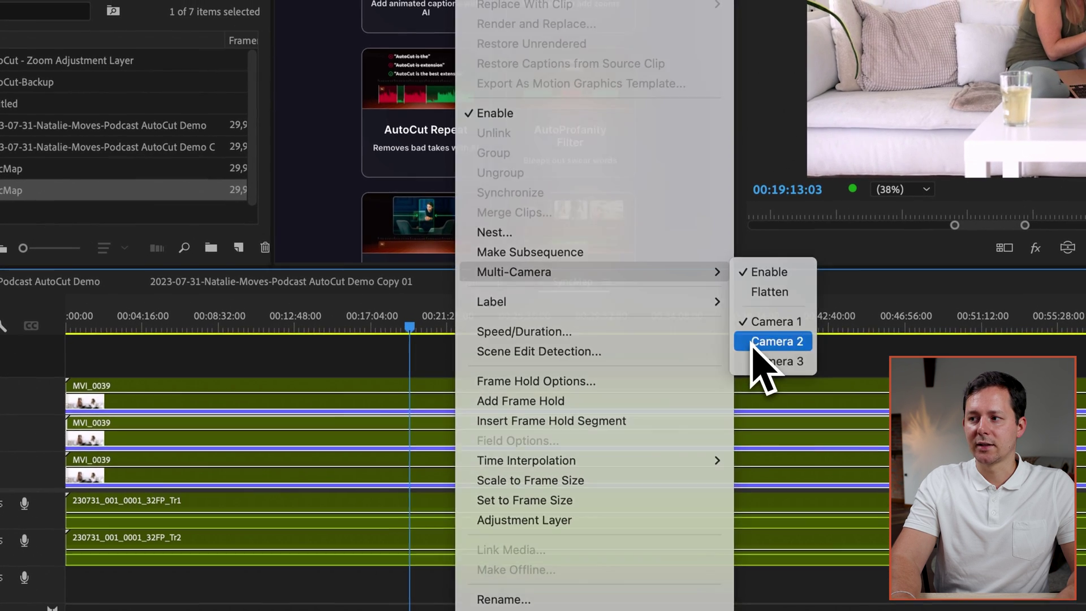
pyautogui.click(763, 336)
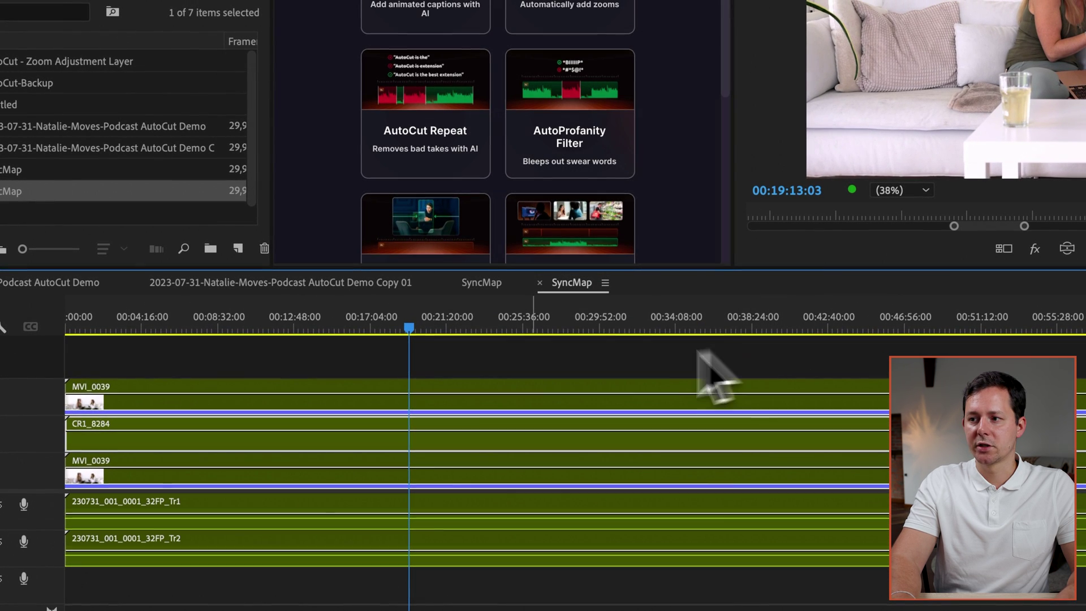
pyautogui.rightClick(339, 391)
pyautogui.moveTo(549, 280)
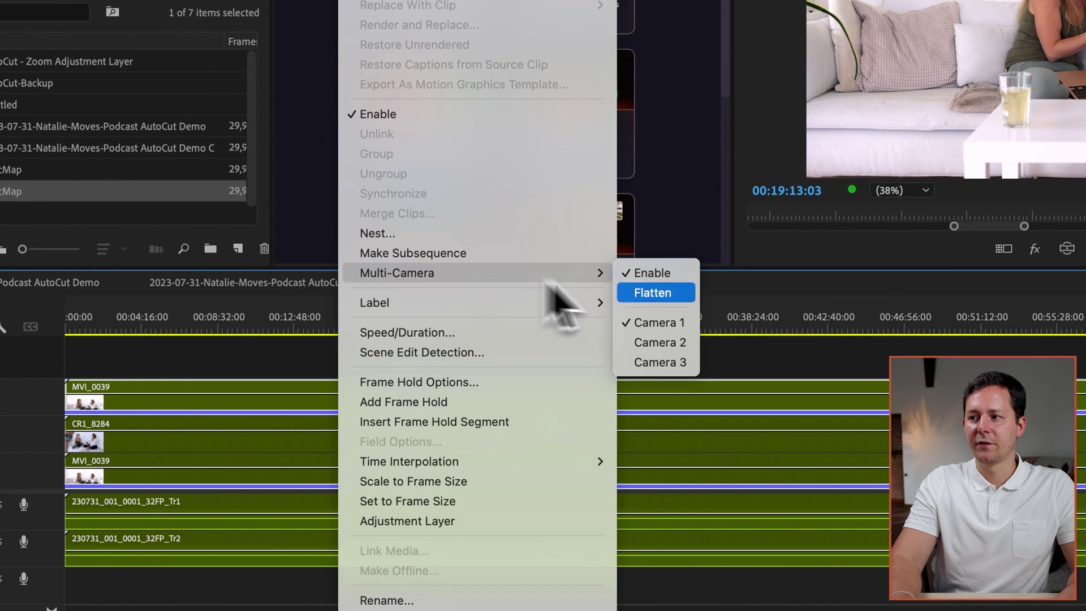
pyautogui.click(660, 362)
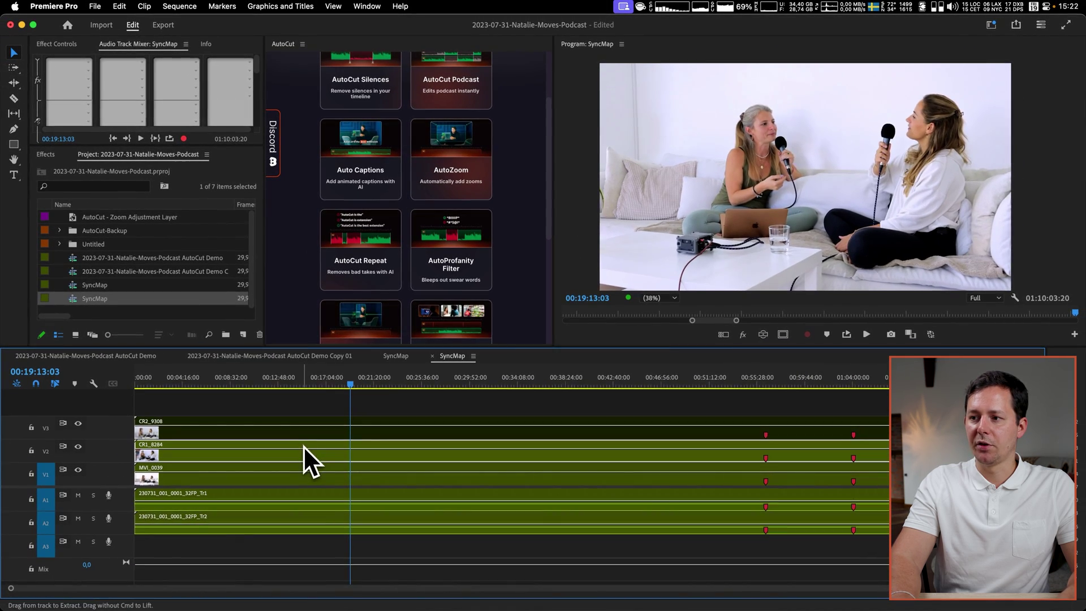
# Preview the V1, V2 and V3 angles in the program monitor, then widen the AutoCut panel.
pyautogui.click(296, 473)
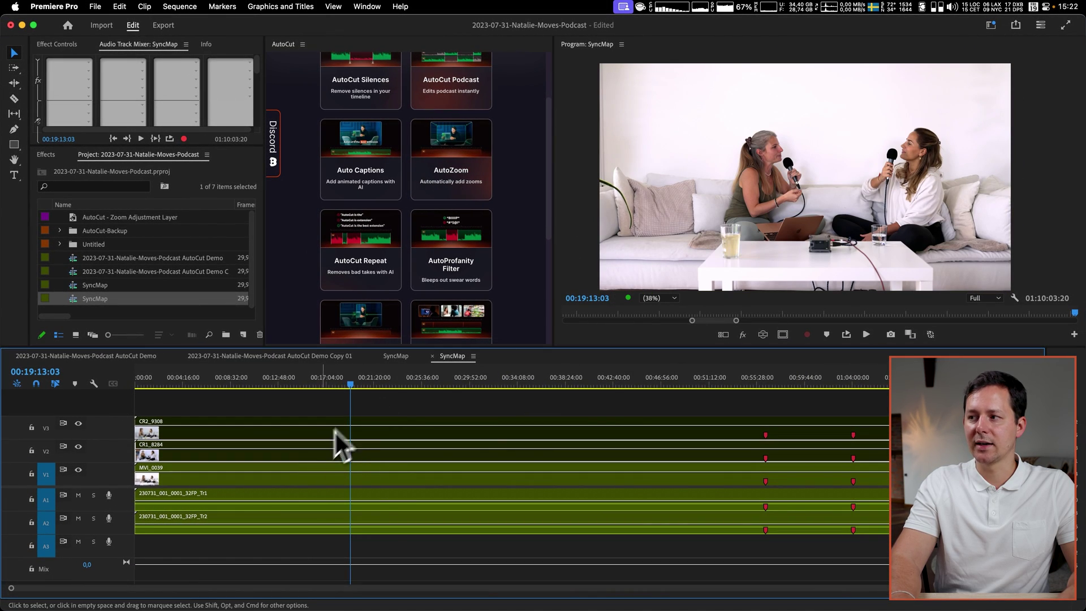
pyautogui.click(368, 453)
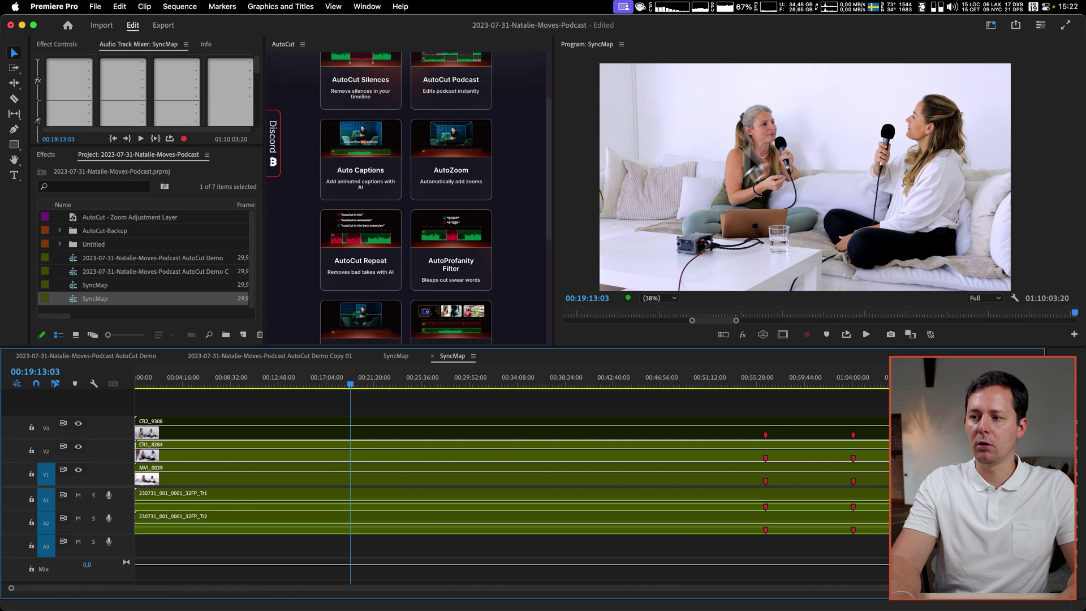
pyautogui.click(378, 433)
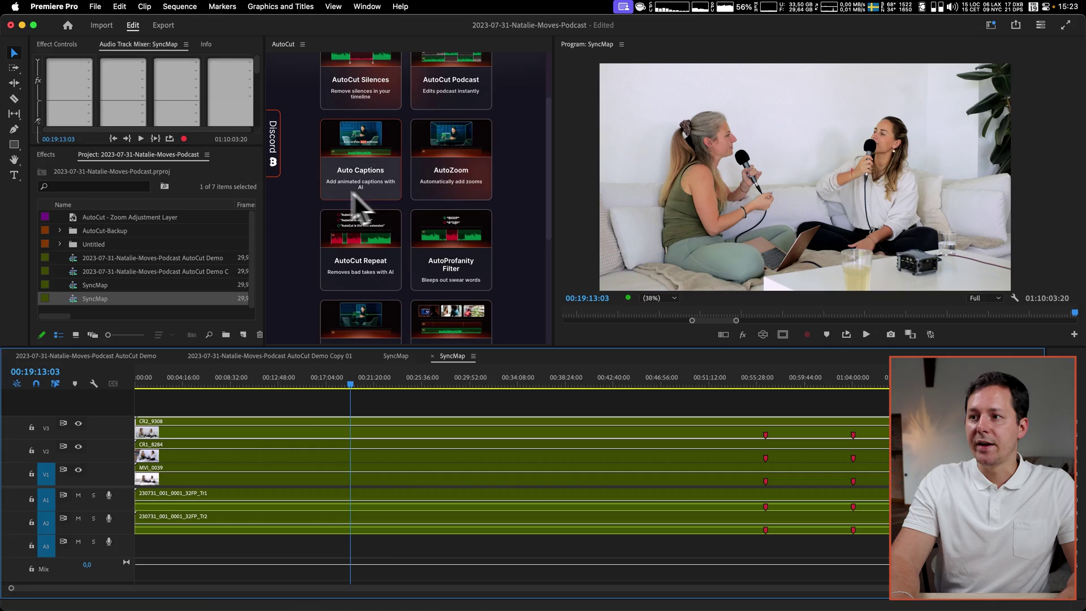
pyautogui.moveTo(265, 199); pyautogui.dragTo(166, 205)
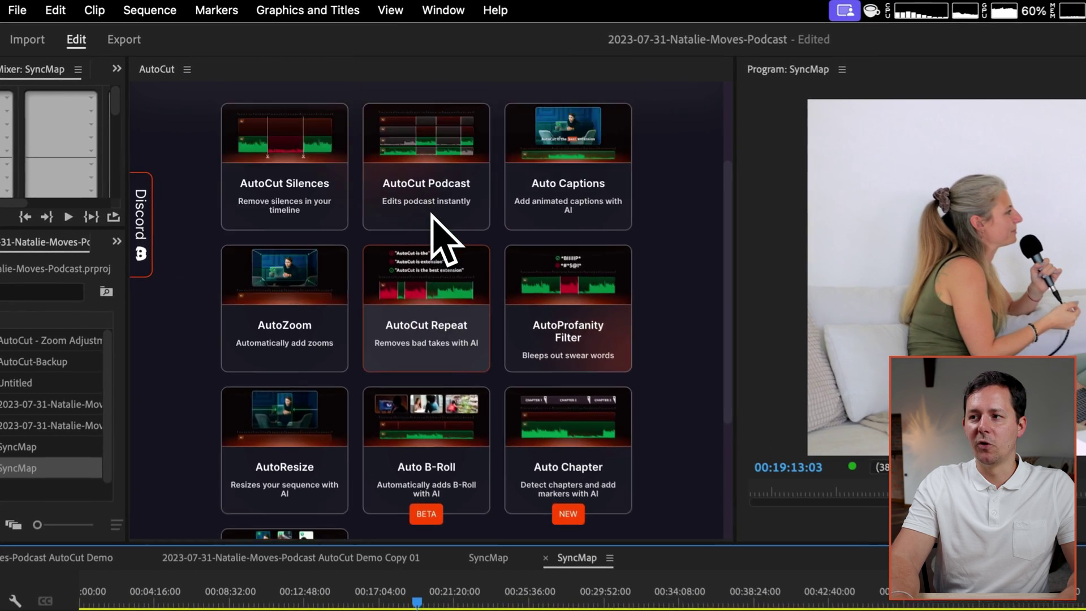
pyautogui.scroll(3, 433, 147)
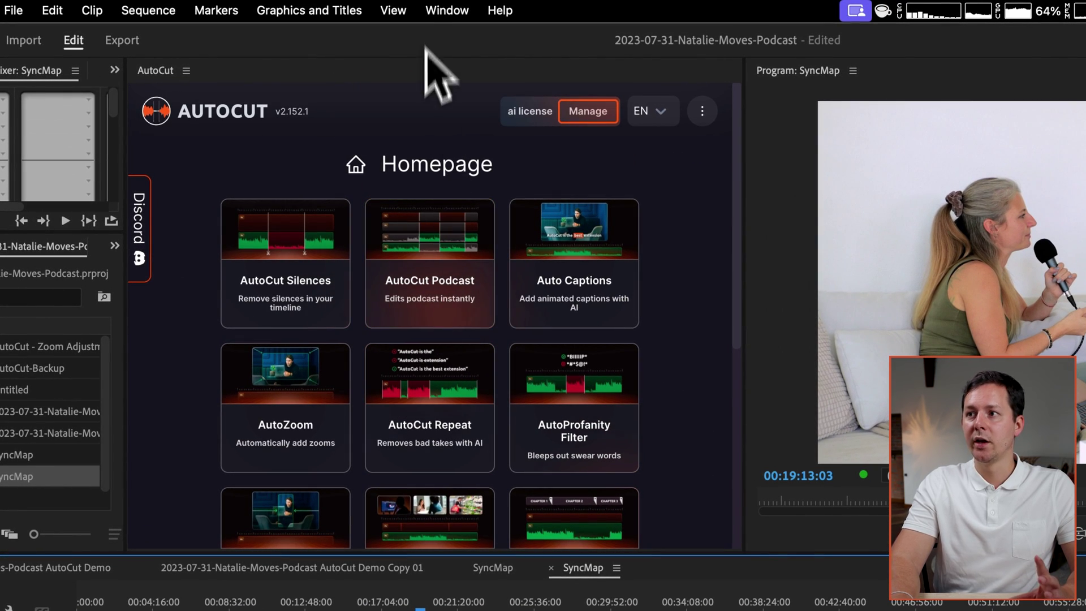
pyautogui.click(442, 12)
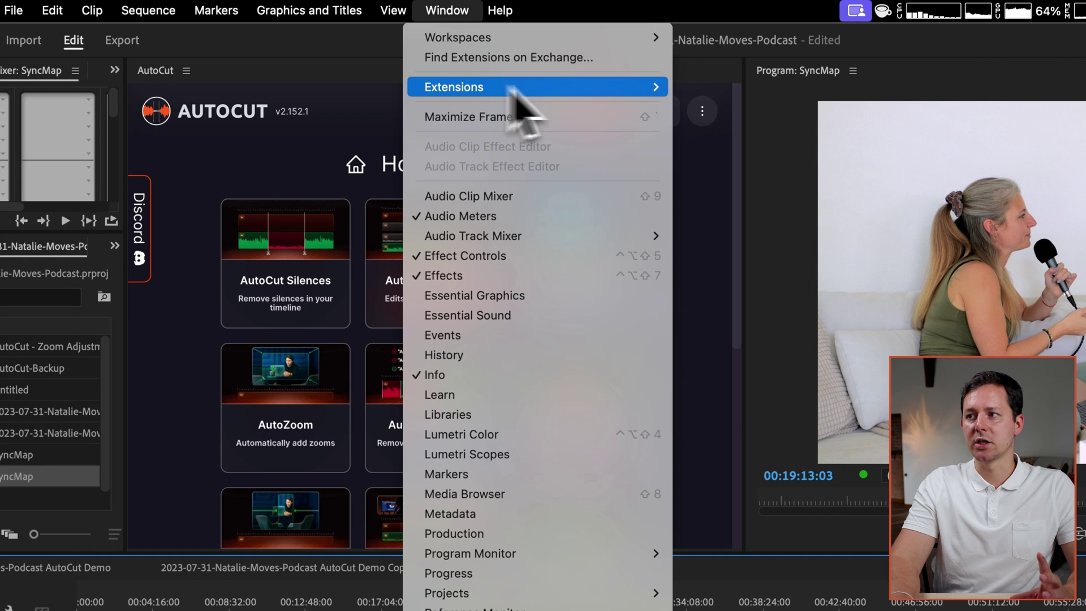
pyautogui.moveTo(517, 88)
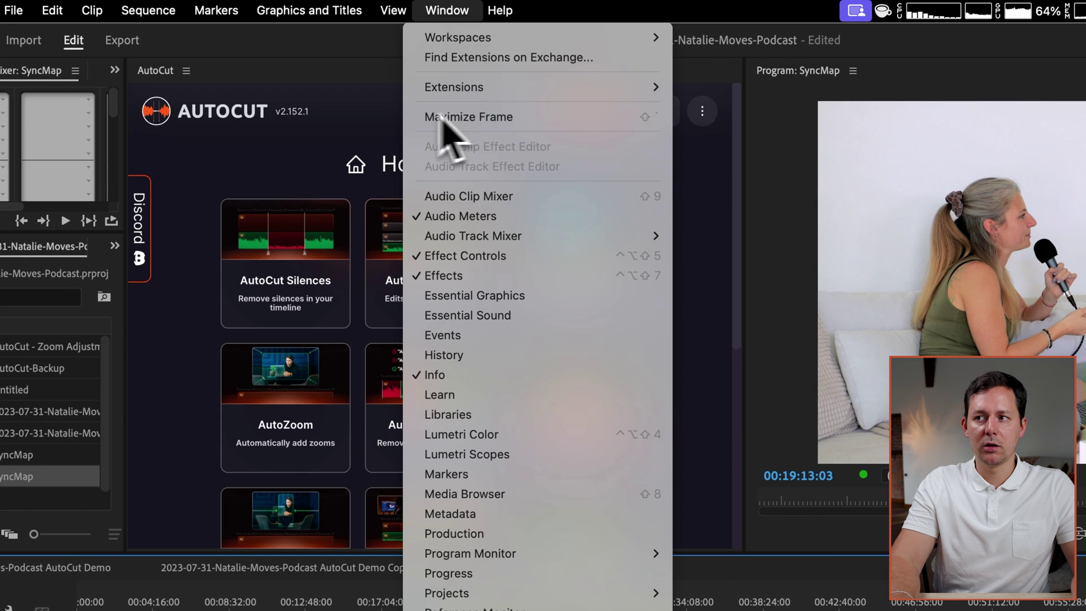
pyautogui.click(385, 128)
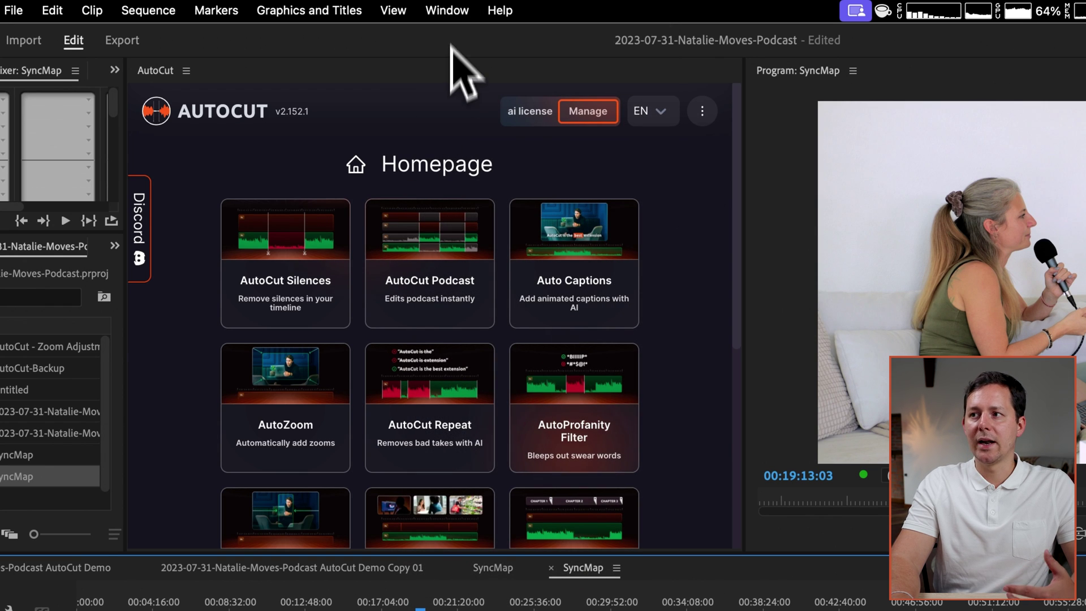
pyautogui.click(450, 12)
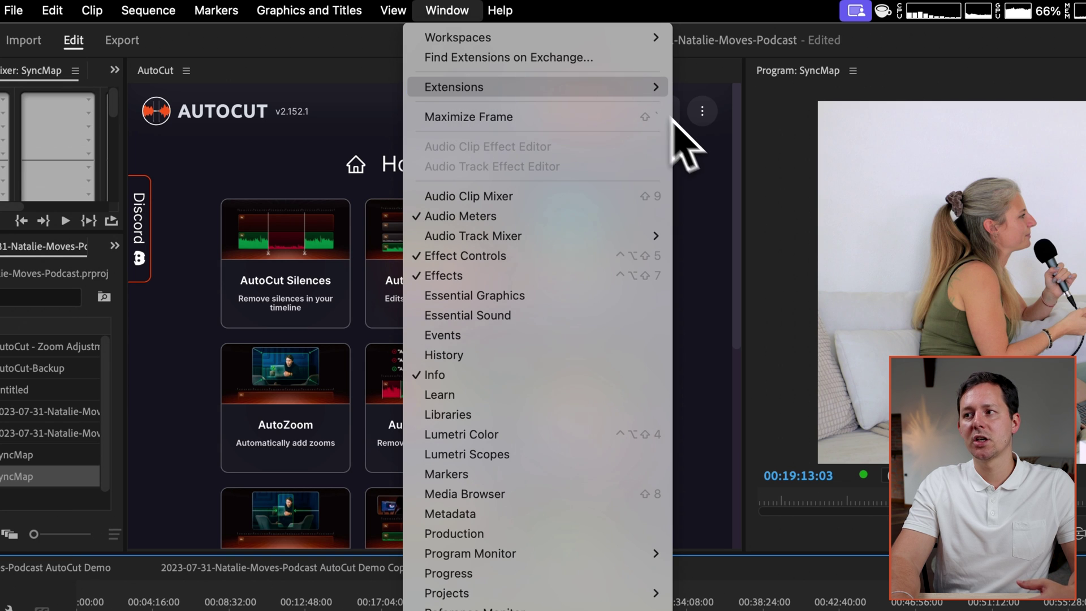
pyautogui.press('Escape')
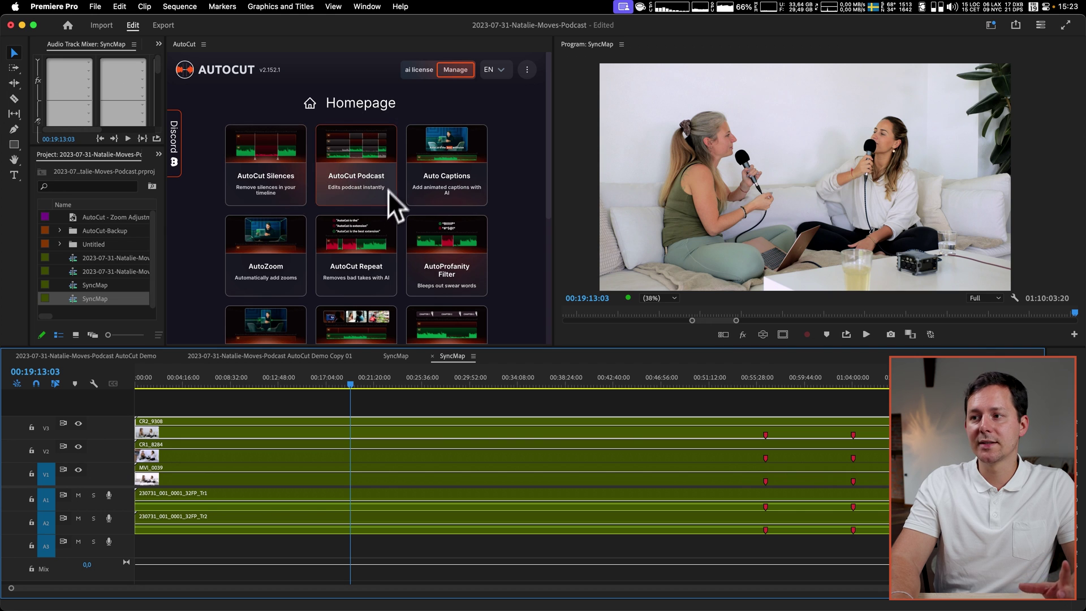
# Open AutoCut's Auto Podcast settings.
pyautogui.scroll(-4, 338, 175)
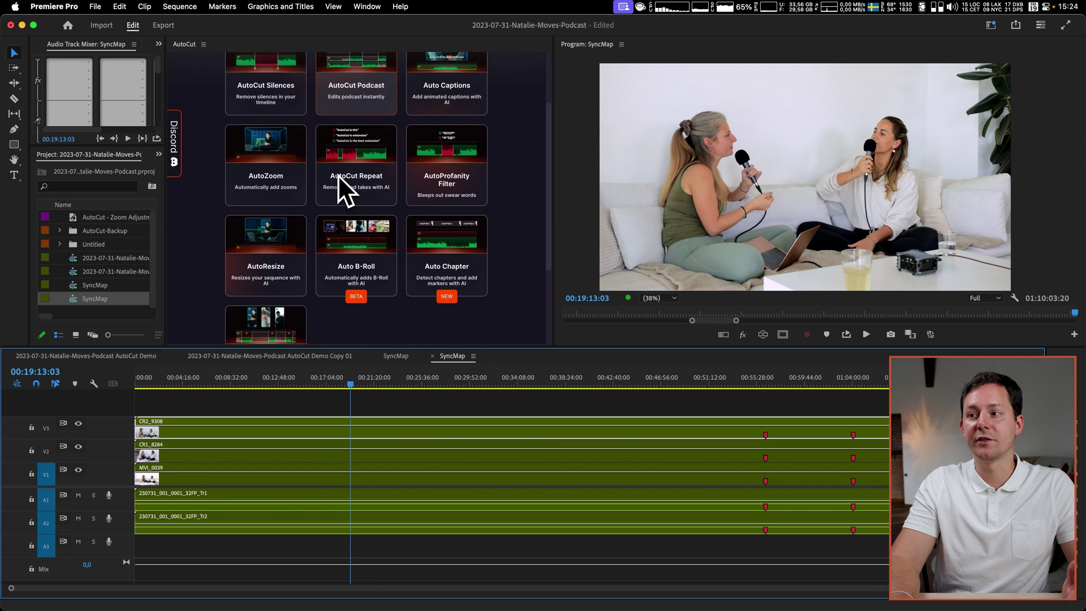
pyautogui.scroll(3, 337, 175)
pyautogui.scroll(1, 338, 175)
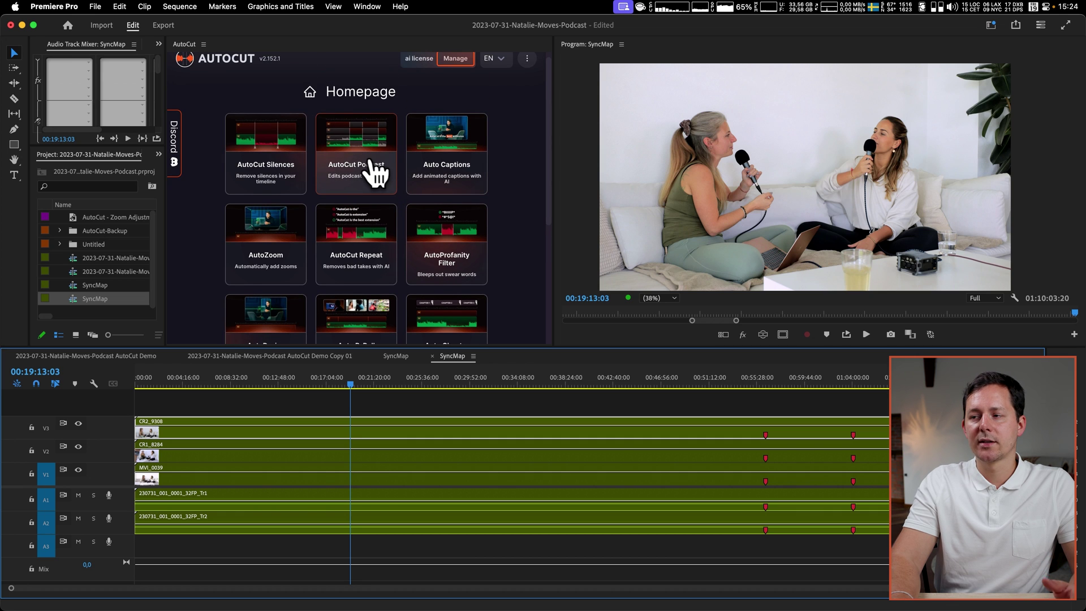
pyautogui.click(344, 165)
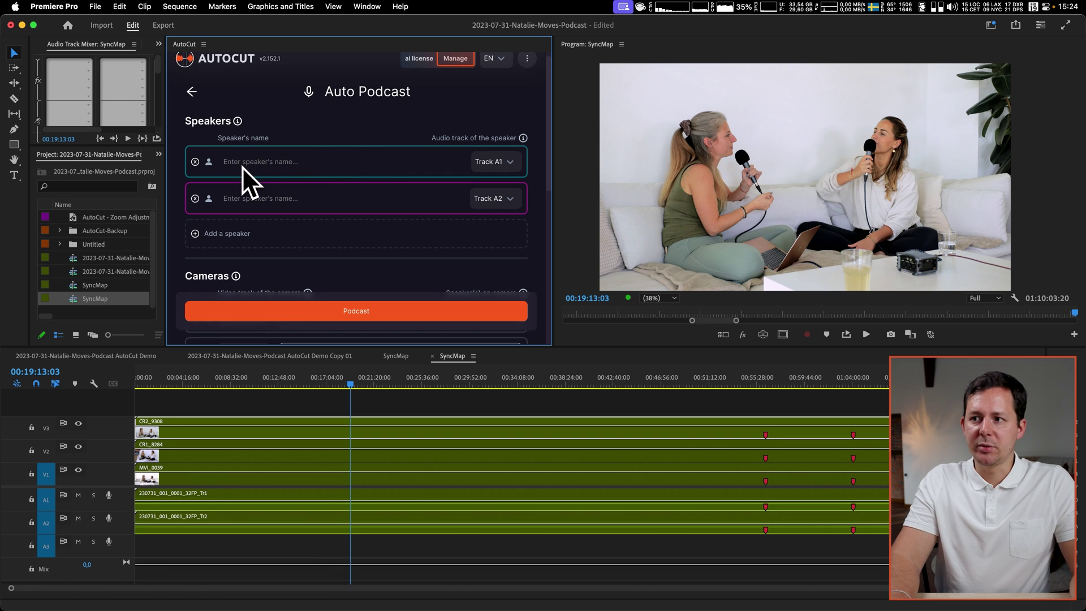
# Enter both speakers' names and keep Track A1 for the first speaker.
pyautogui.click(261, 167)
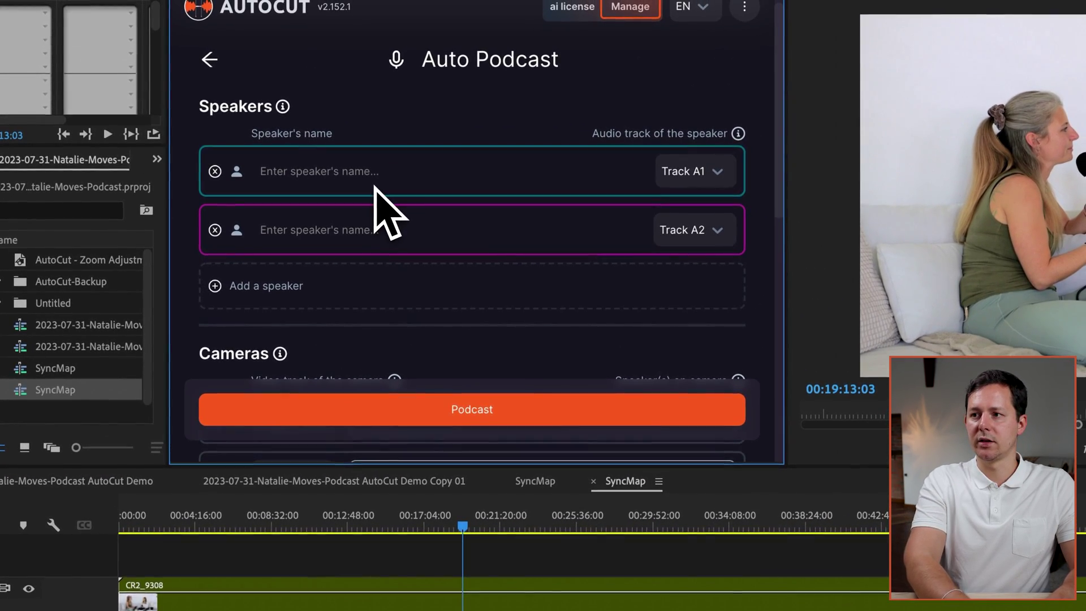
pyautogui.write('Nicole')
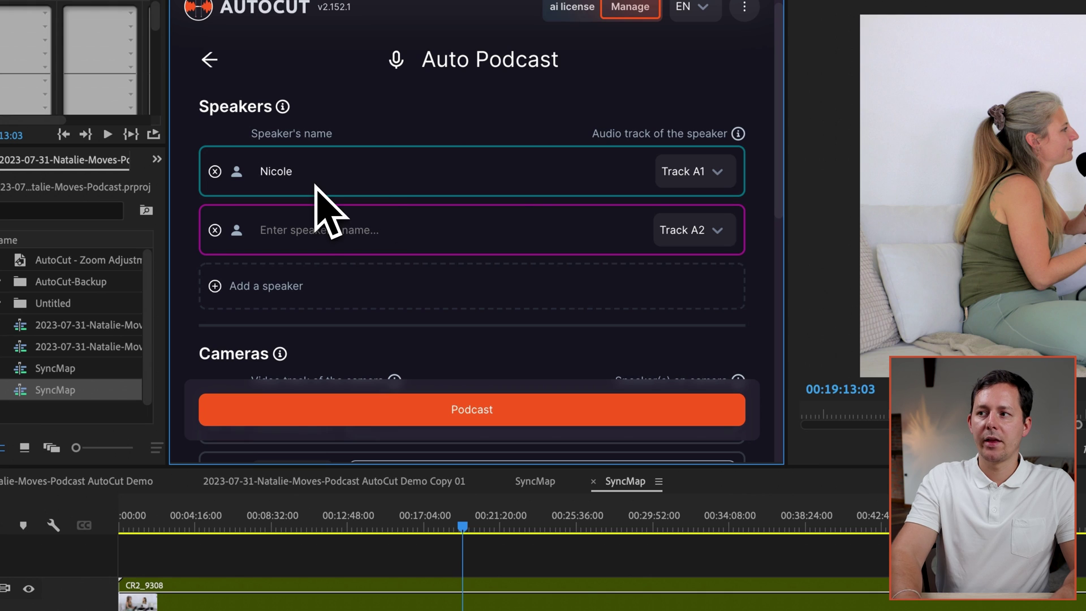
pyautogui.click(329, 233)
pyautogui.write('Natalie')
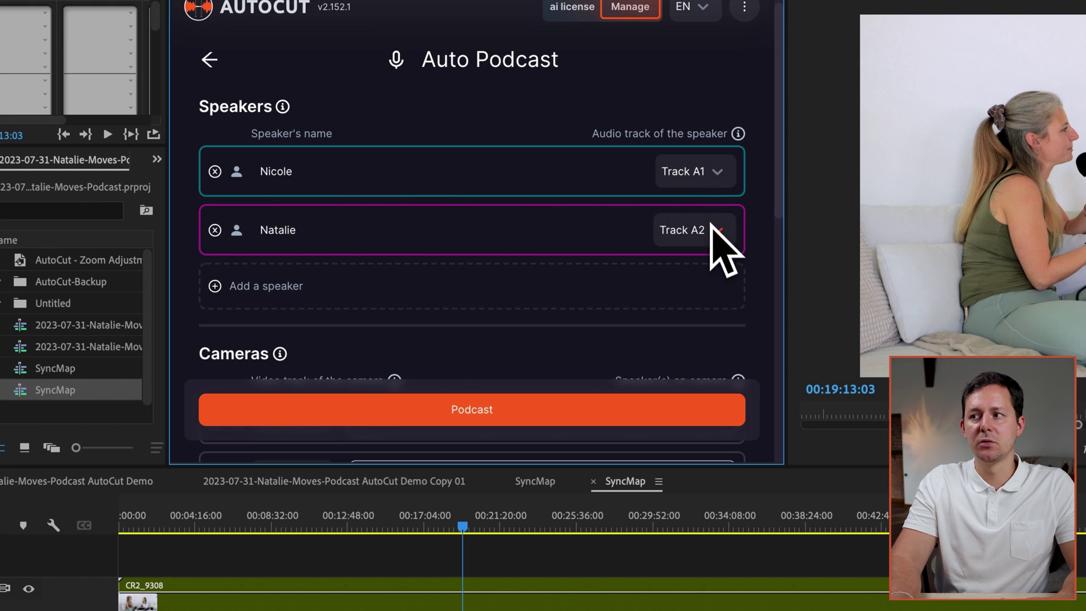
pyautogui.click(711, 174)
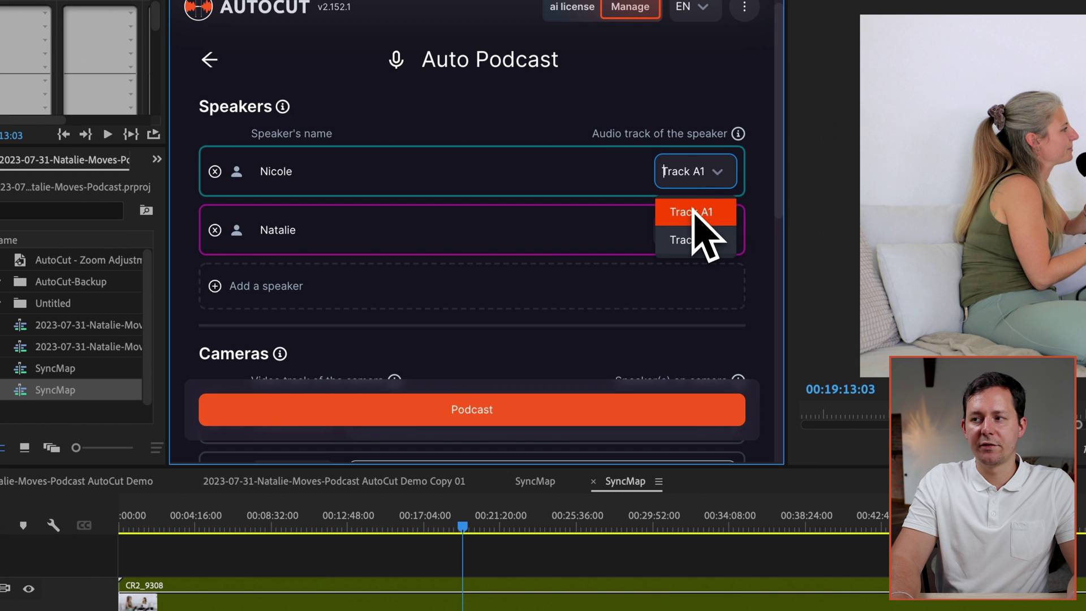
pyautogui.click(709, 167)
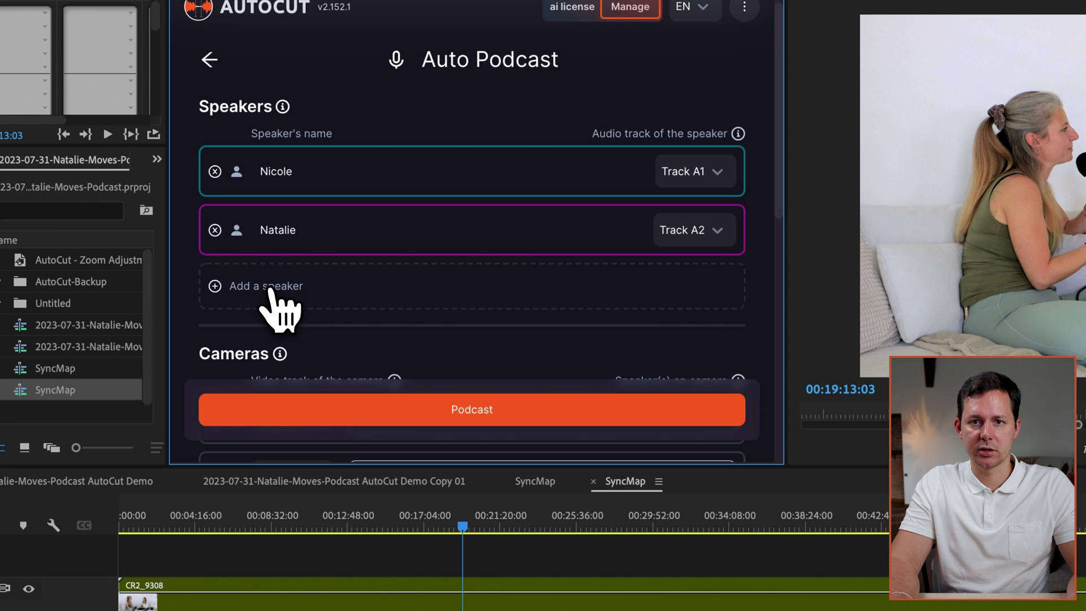
pyautogui.scroll(-5, 650, 308)
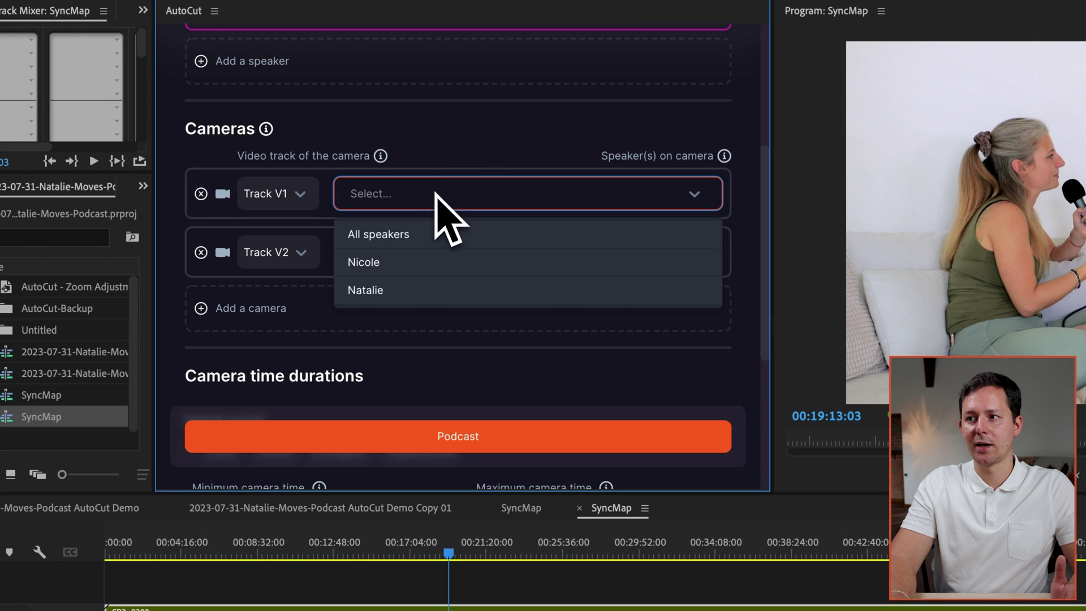
# Assign camera Track V1 to all speakers and Track V2 to the first speaker.
pyautogui.click(421, 234)
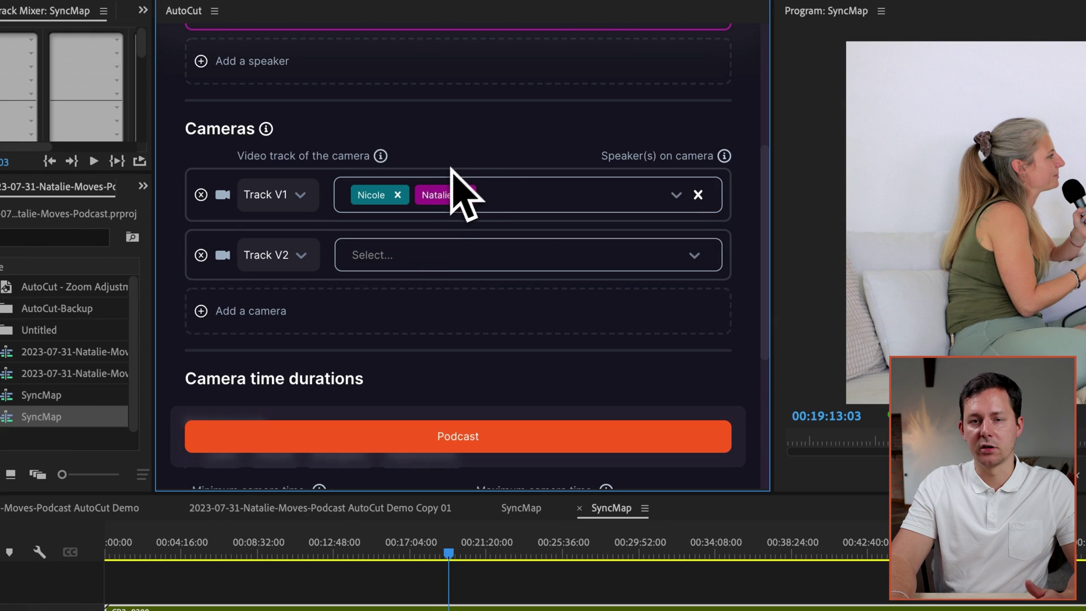
pyautogui.click(407, 267)
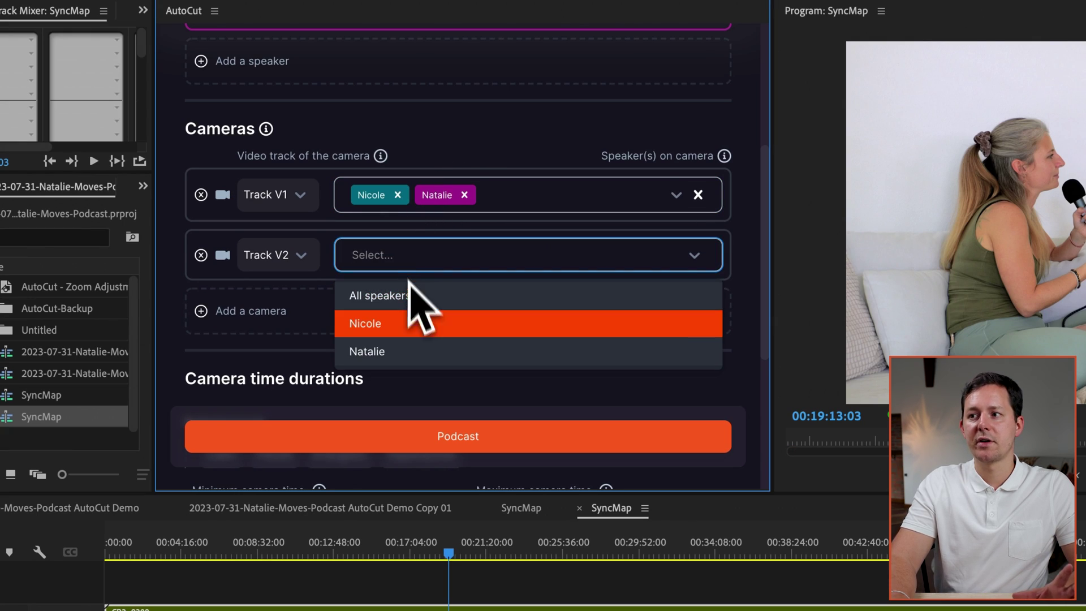
pyautogui.click(412, 328)
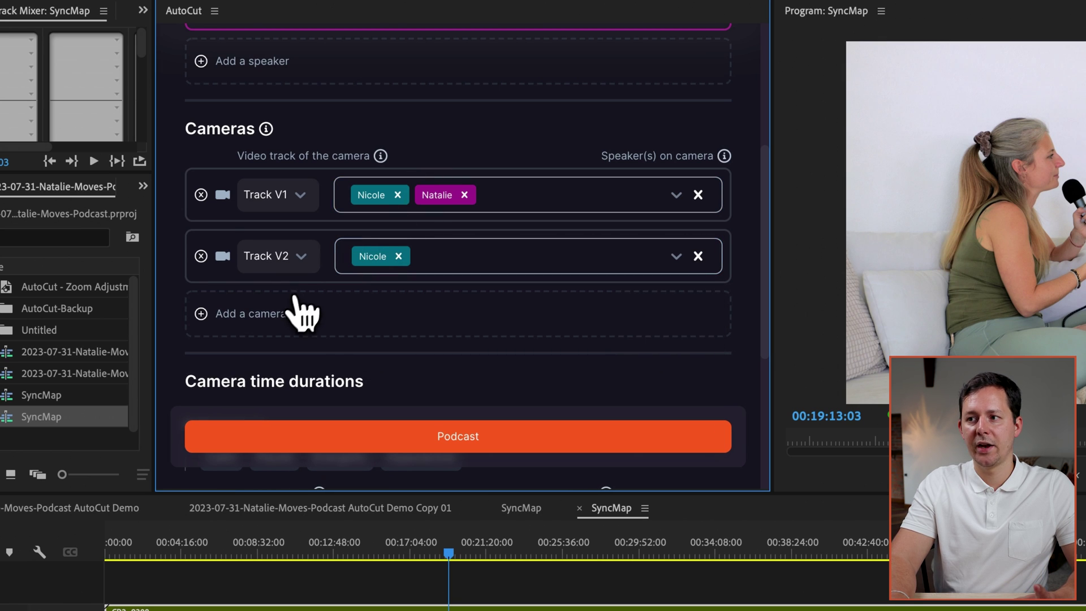
# Add a third camera on Track V3 assigned to the second speaker.
pyautogui.click(303, 314)
pyautogui.click(300, 317)
pyautogui.click(300, 355)
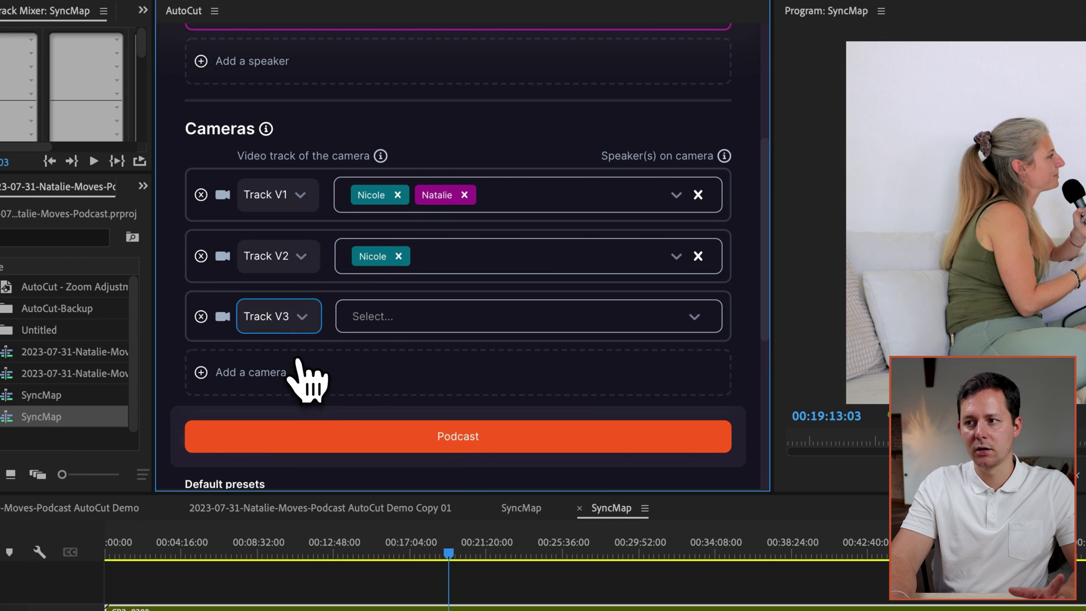
pyautogui.click(427, 320)
pyautogui.click(425, 412)
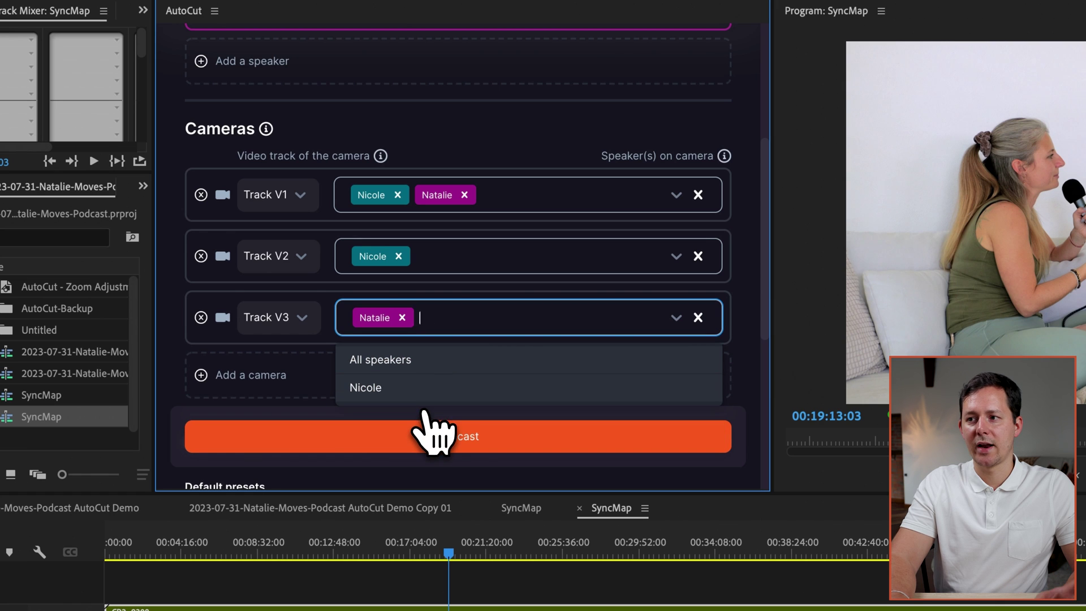
pyautogui.click(492, 150)
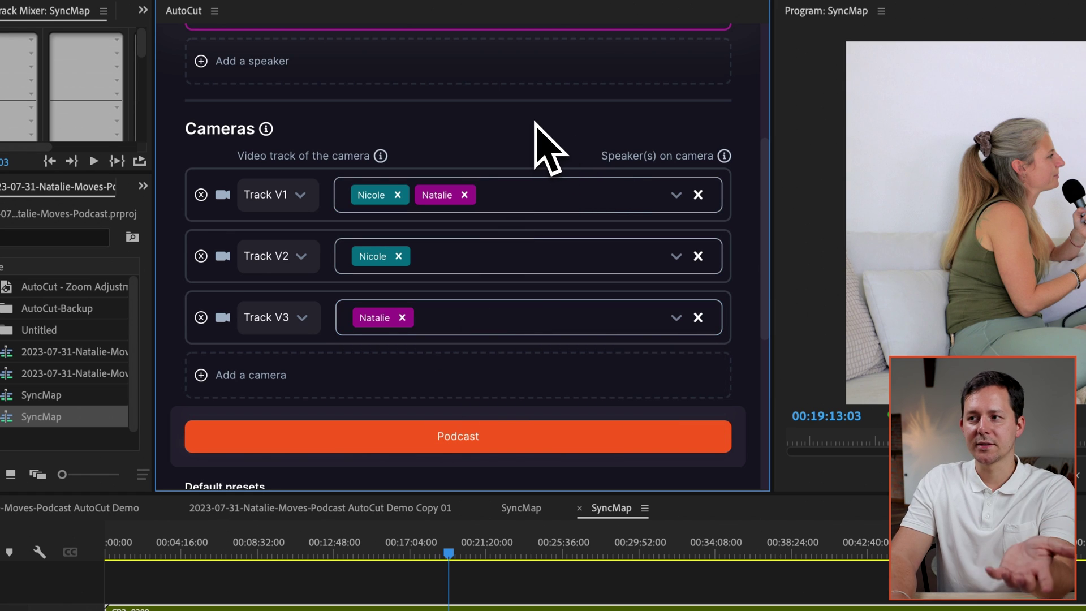
pyautogui.scroll(-6, 547, 146)
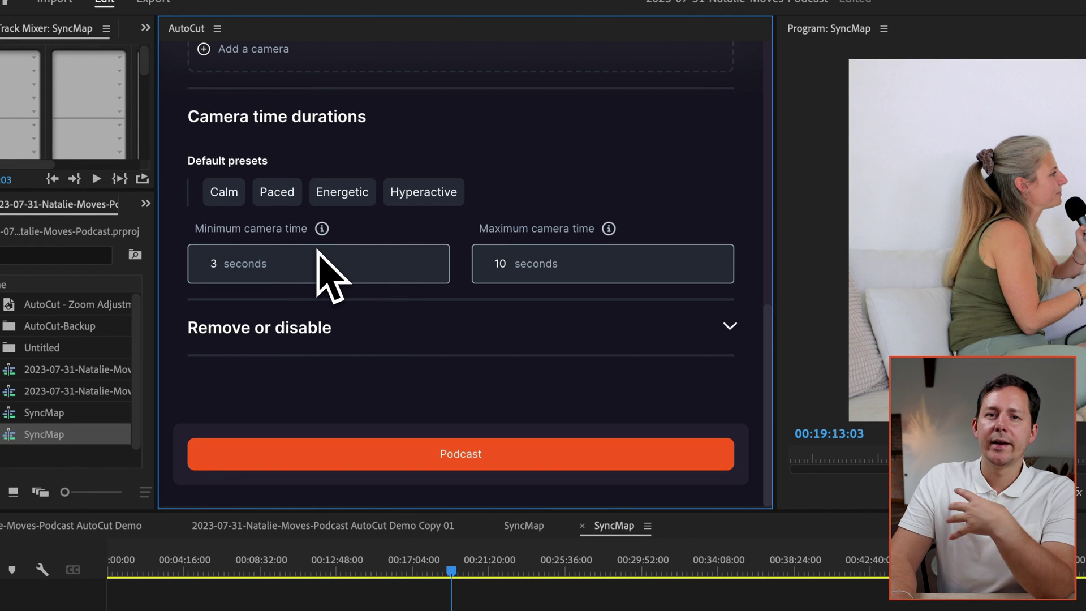
# Compare the camera timing presets and settle on Energetic, 3 to 20 seconds.
pyautogui.click(366, 201)
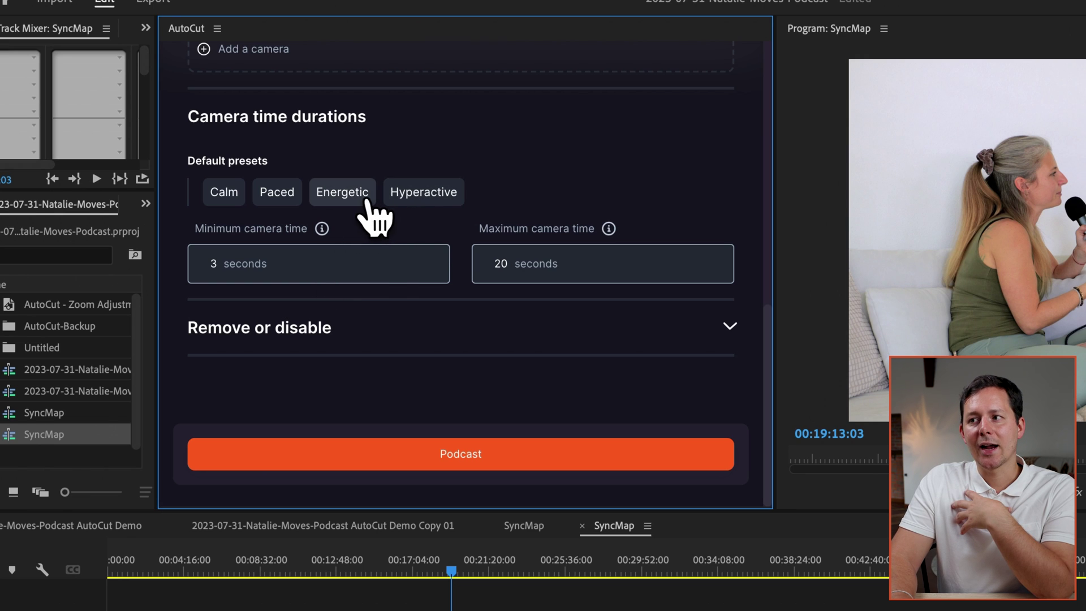
pyautogui.click(412, 200)
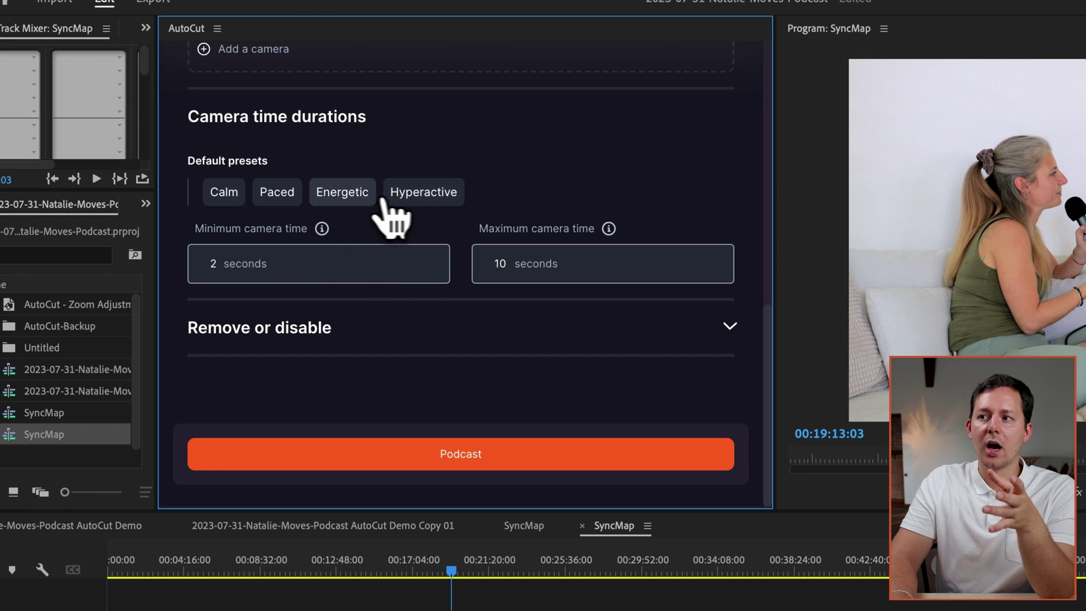
pyautogui.click(355, 198)
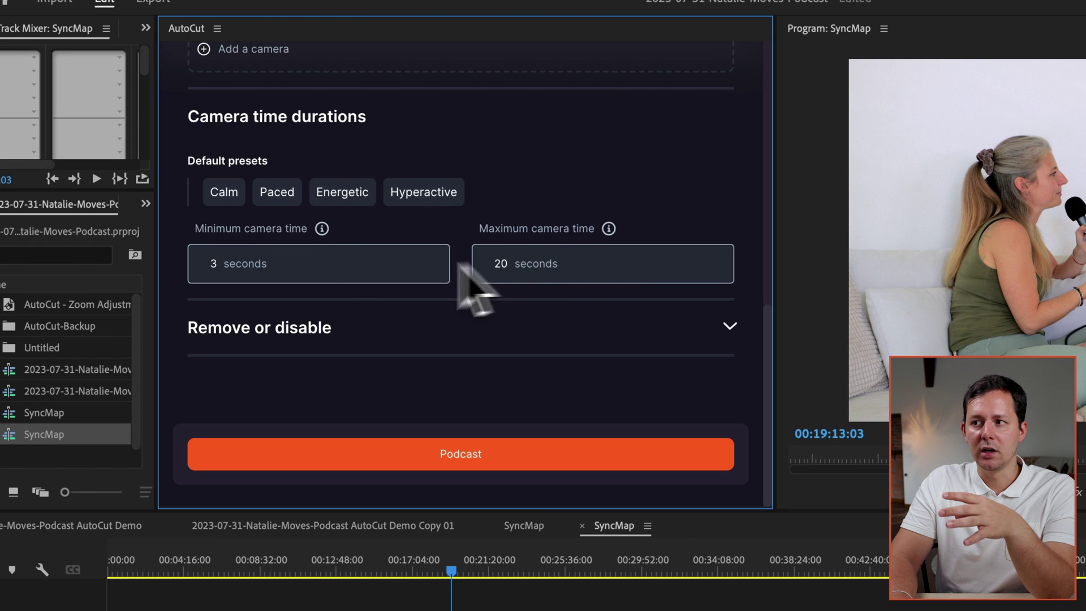
pyautogui.click(232, 194)
pyautogui.click(280, 195)
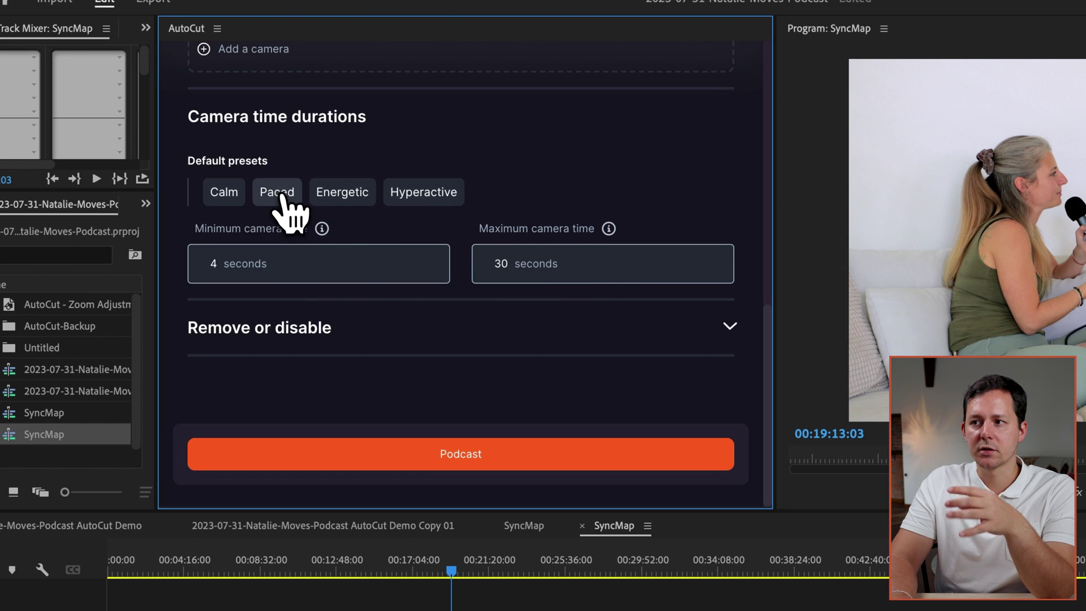
pyautogui.click(353, 199)
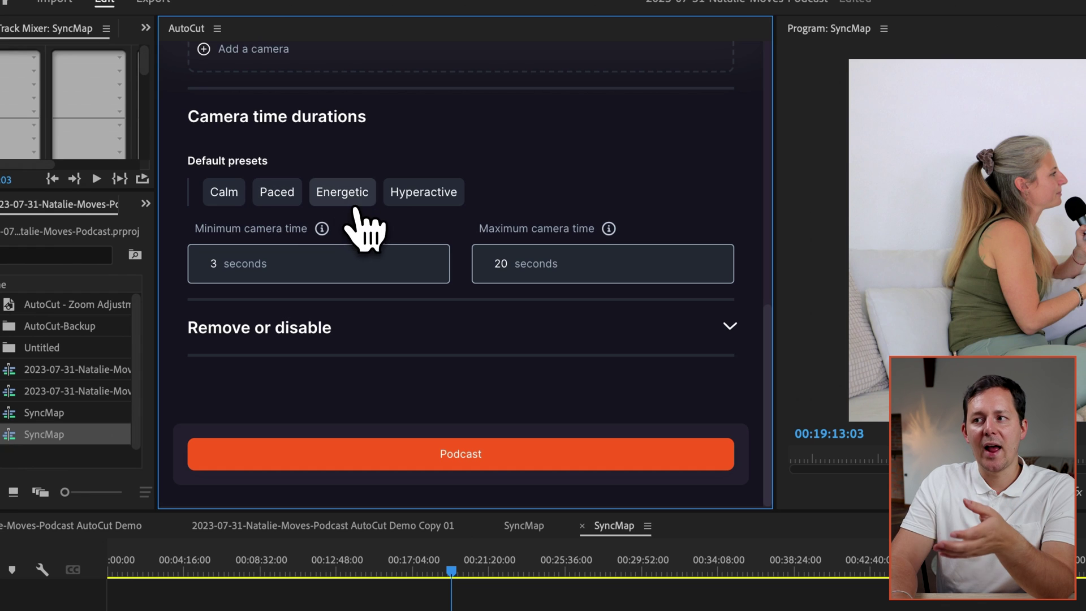
pyautogui.click(449, 195)
pyautogui.click(362, 197)
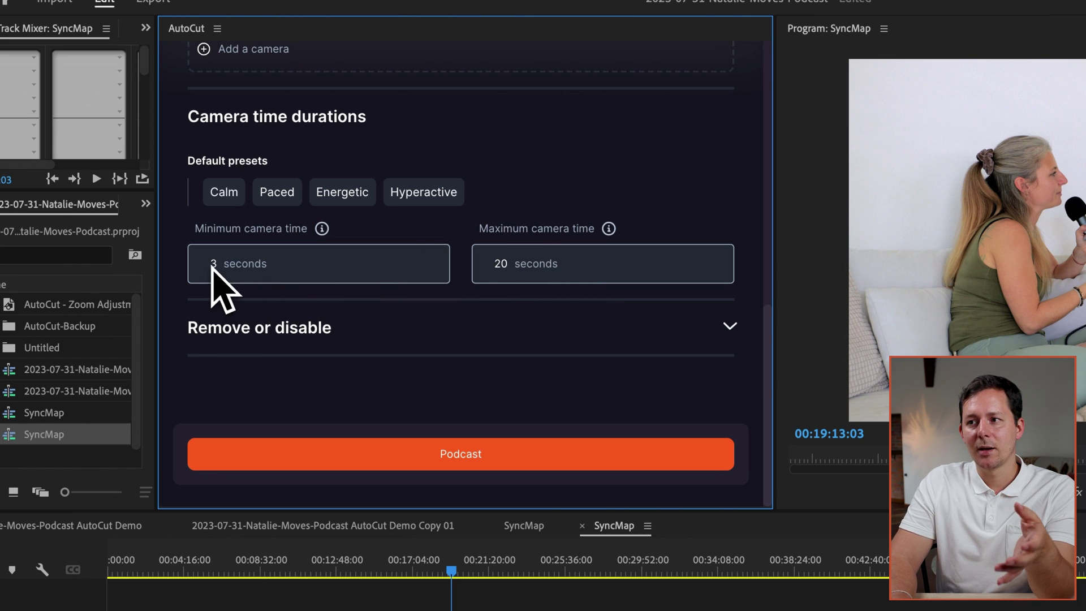
pyautogui.click(232, 264)
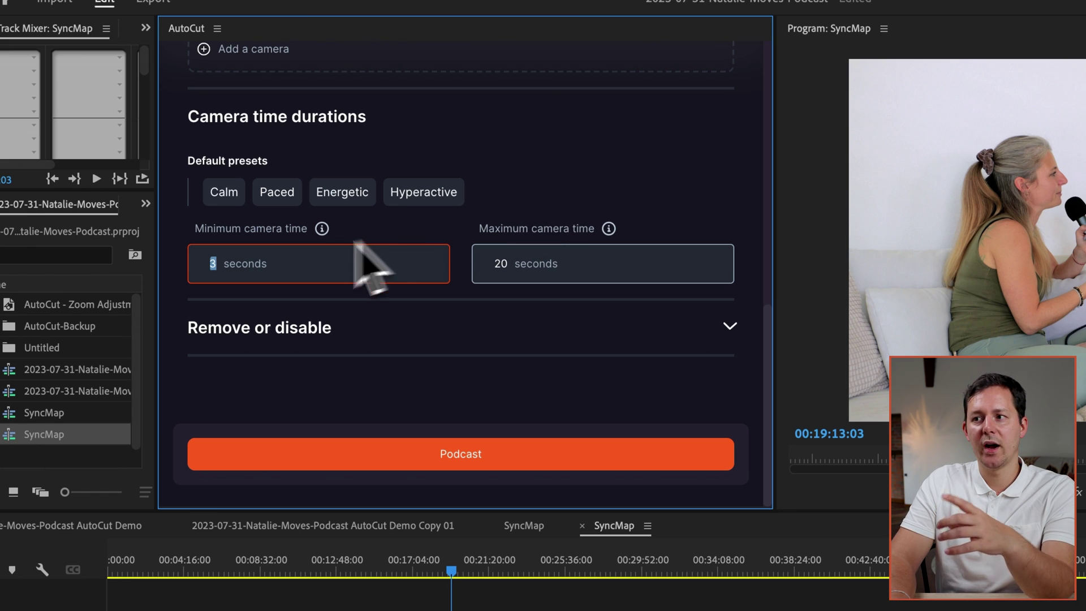
pyautogui.click(355, 205)
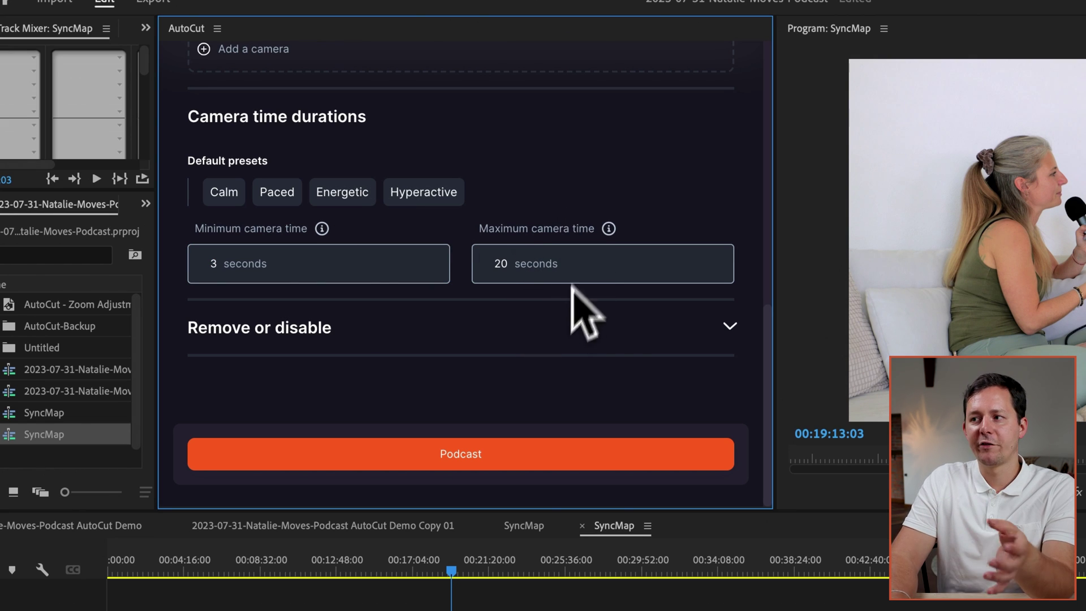
# Set unused clips to Remove instead of disable and run the Podcast cut.
pyautogui.click(730, 327)
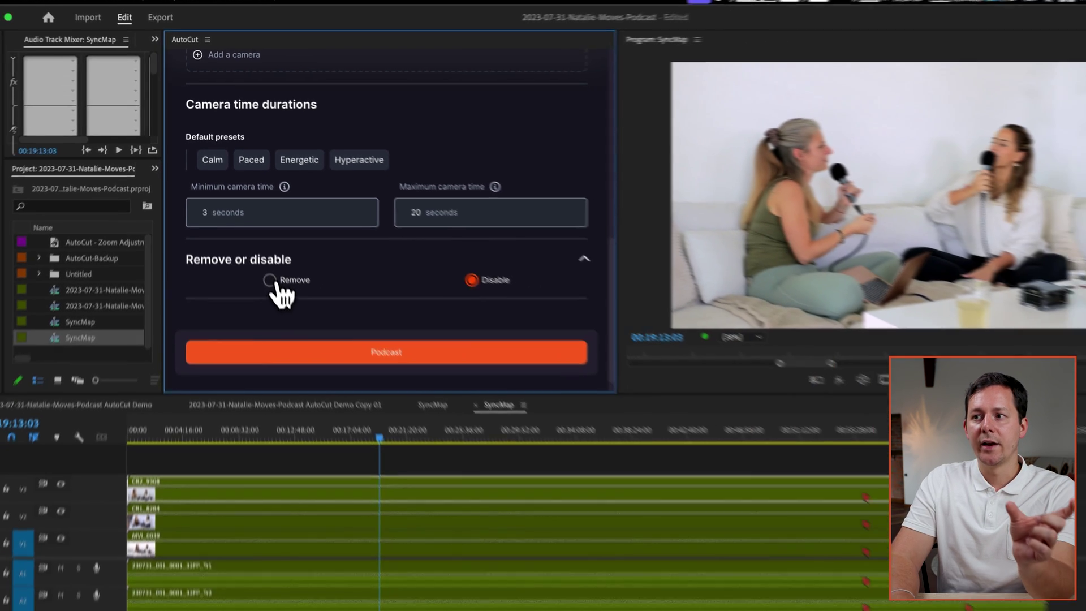
pyautogui.click(302, 355)
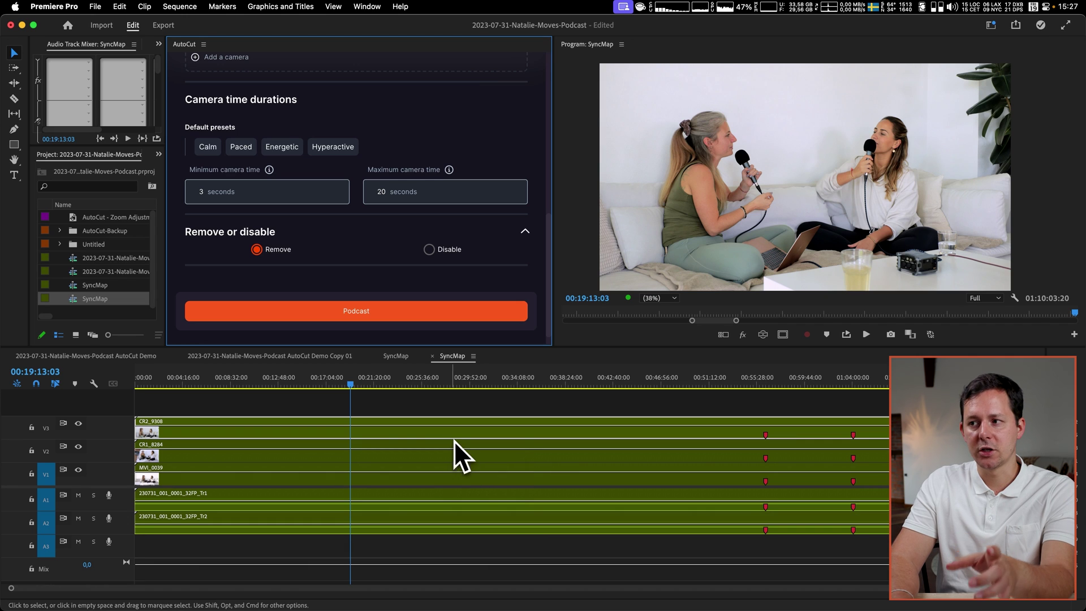
pyautogui.scroll(1, 376, 256)
pyautogui.scroll(-2, 376, 253)
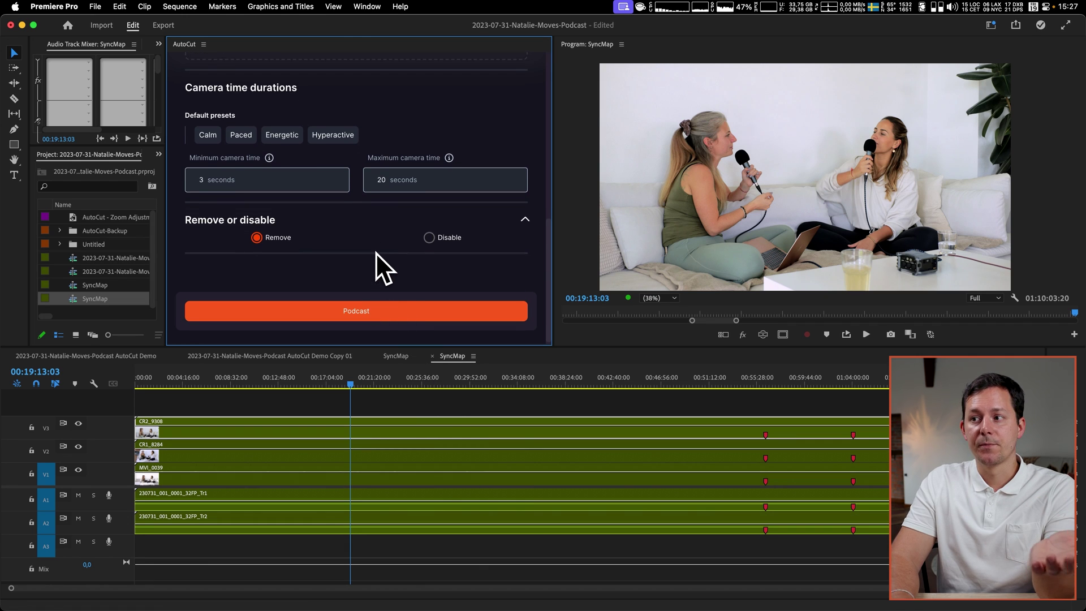
pyautogui.click(374, 315)
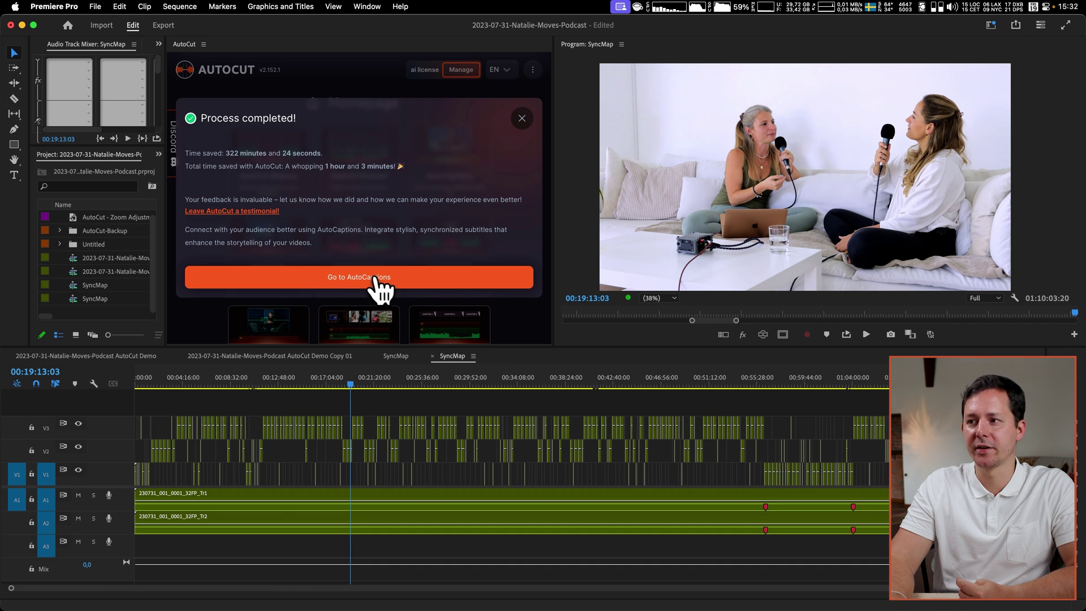
# Close the process-completed message, then maximize and zoom into the SyncMap timeline.
pyautogui.click(522, 119)
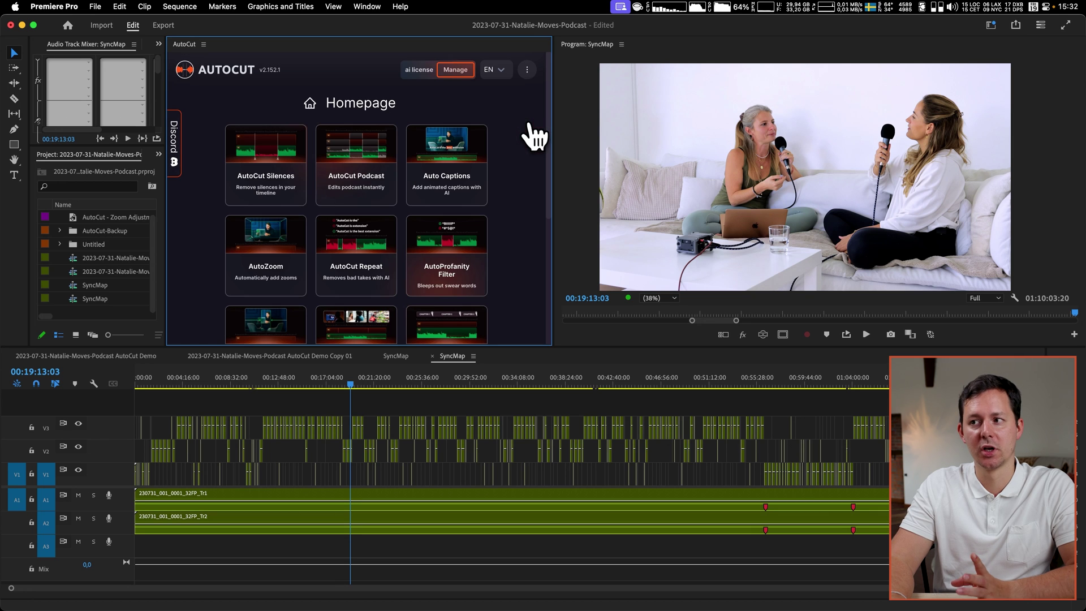
pyautogui.doubleClick(452, 357)
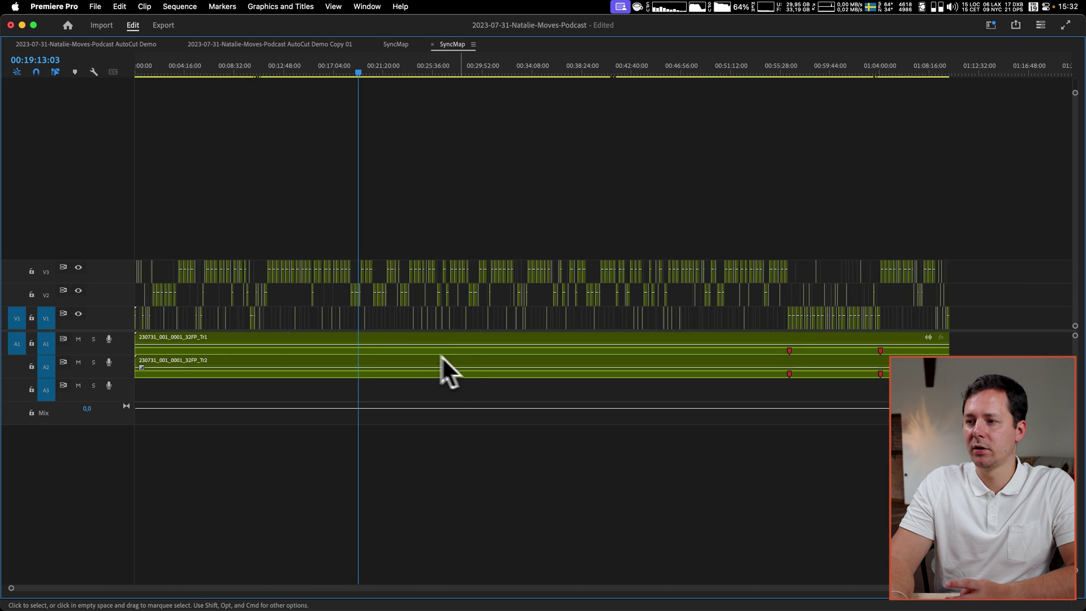
pyautogui.scroll(2, 405, 344)
pyautogui.scroll(2, 251, 271)
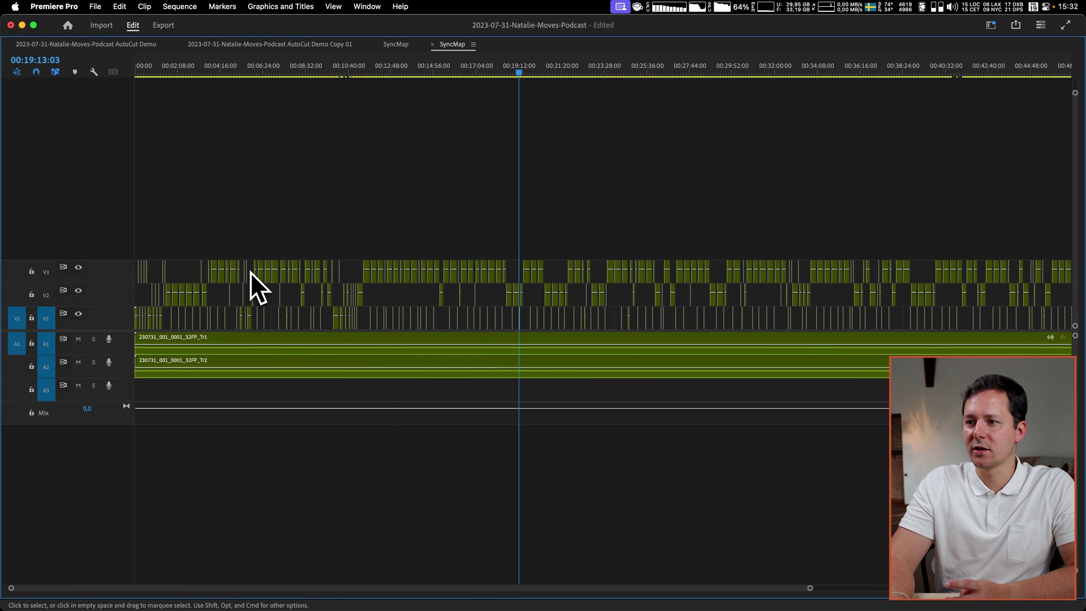
pyautogui.scroll(2, 249, 277)
pyautogui.scroll(2, 246, 286)
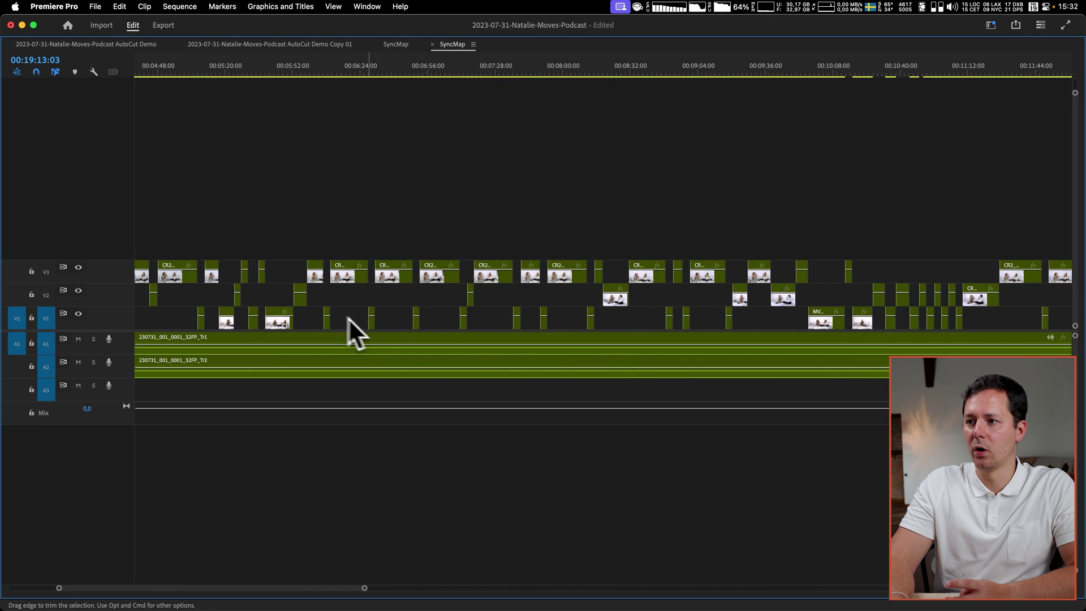
# Play the sequence from about 00:06:39, then restore the normal timeline layout.
pyautogui.click(395, 67)
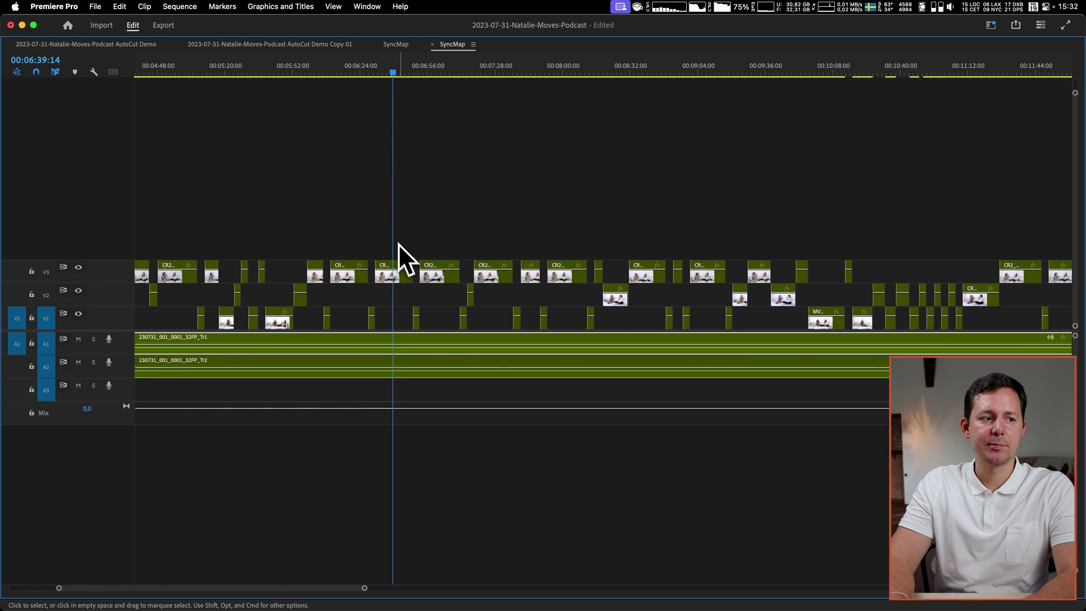
pyautogui.press('space')
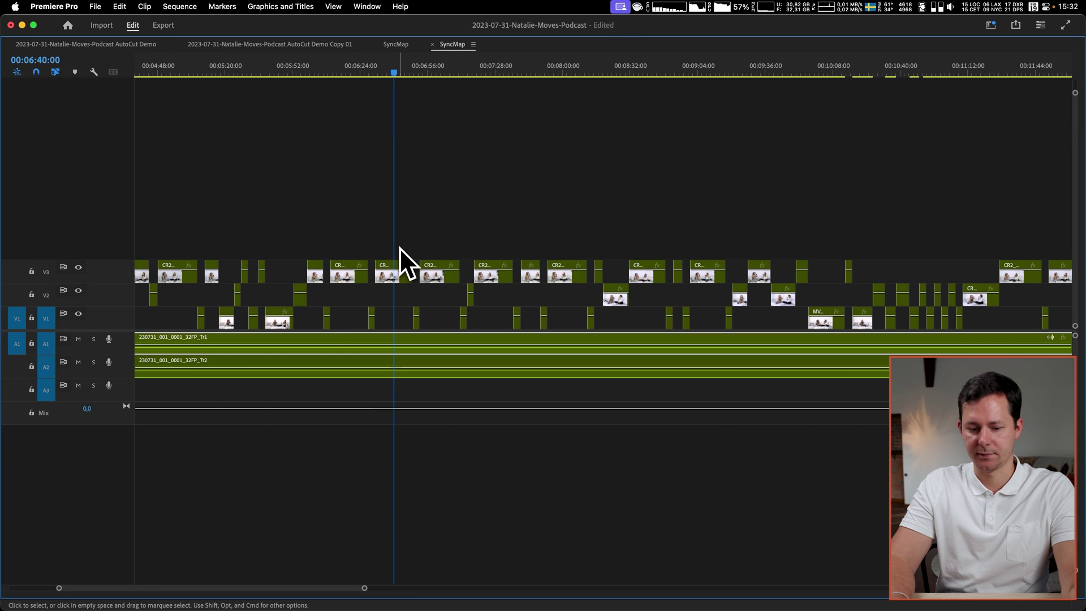
pyautogui.press('`')
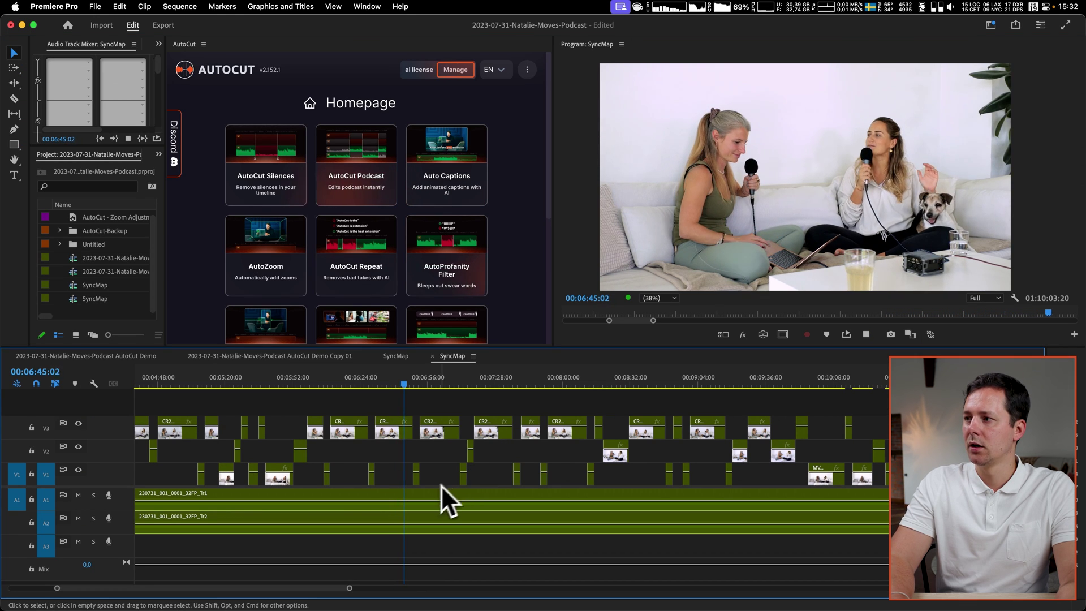
pyautogui.scroll(6, 419, 469)
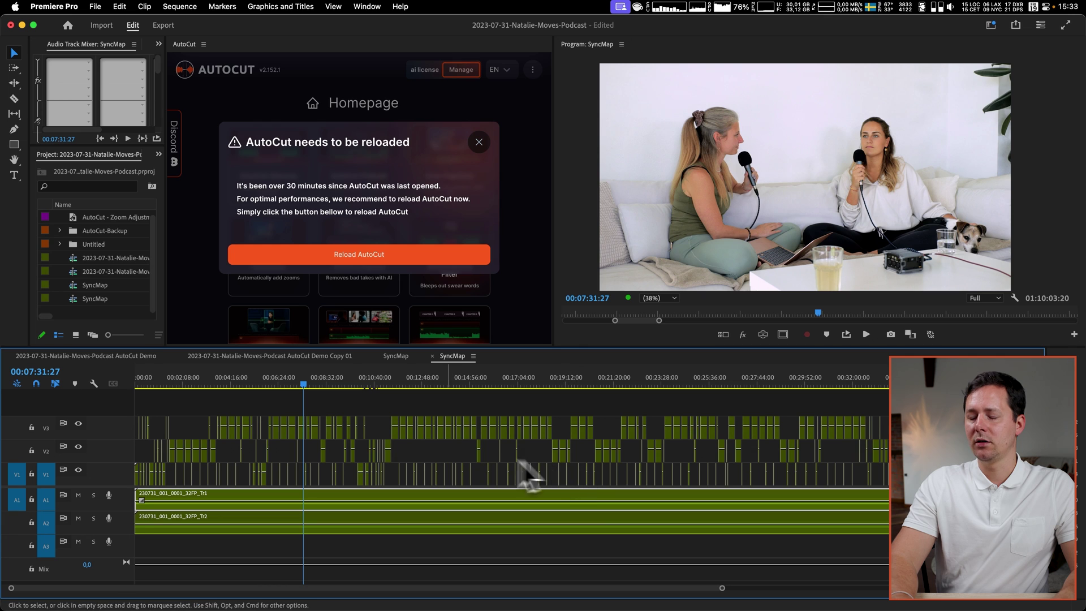
pyautogui.press('-')
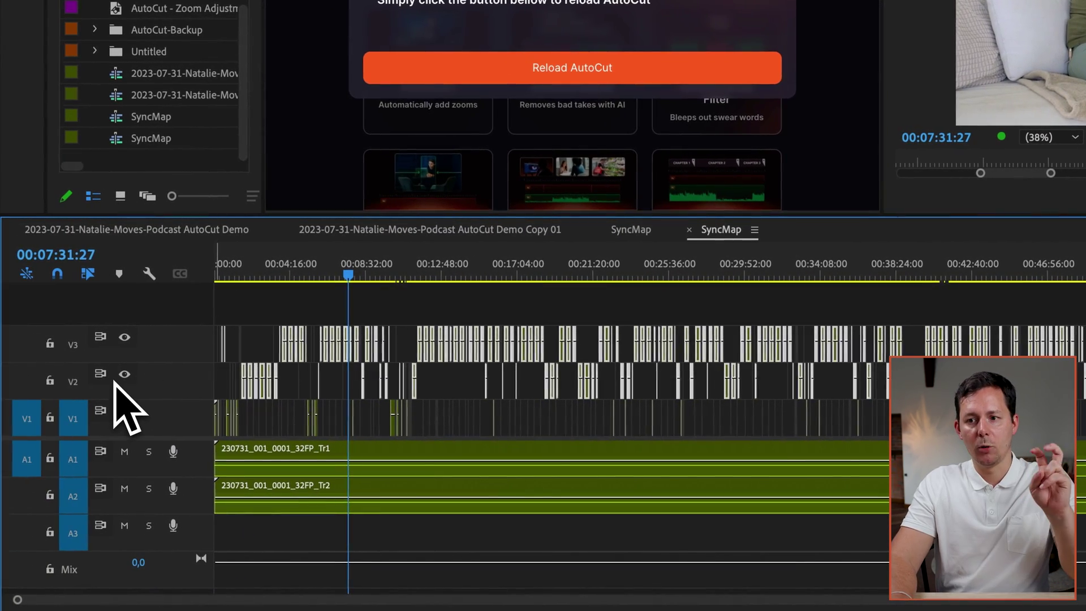
pyautogui.scroll(5, 314, 373)
# Move the stacked camera clips down one track.
pyautogui.scroll(5, 318, 373)
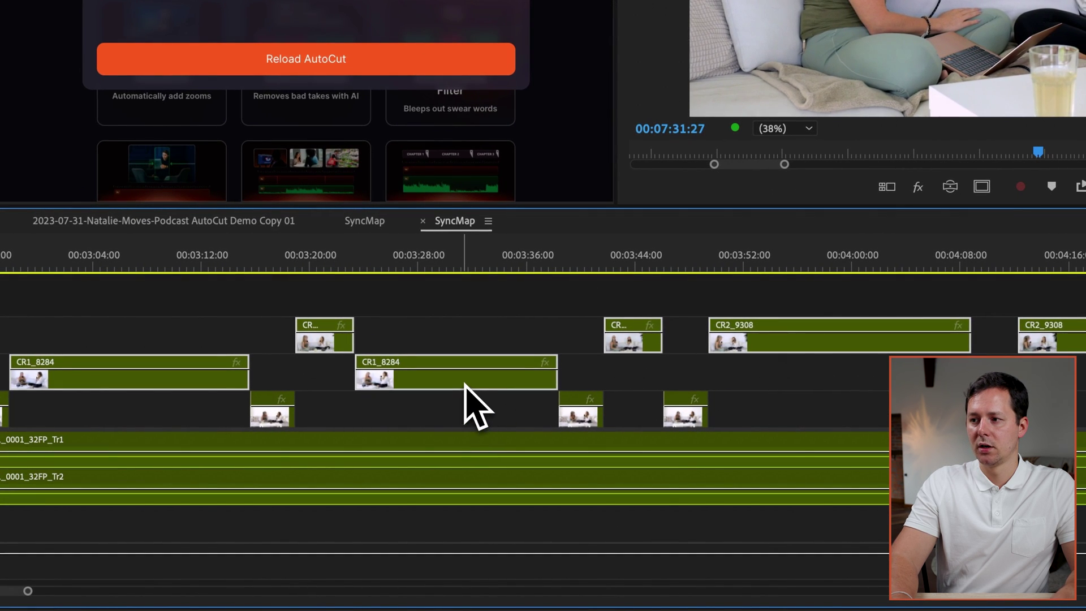
pyautogui.moveTo(468, 405); pyautogui.dragTo(463, 399)
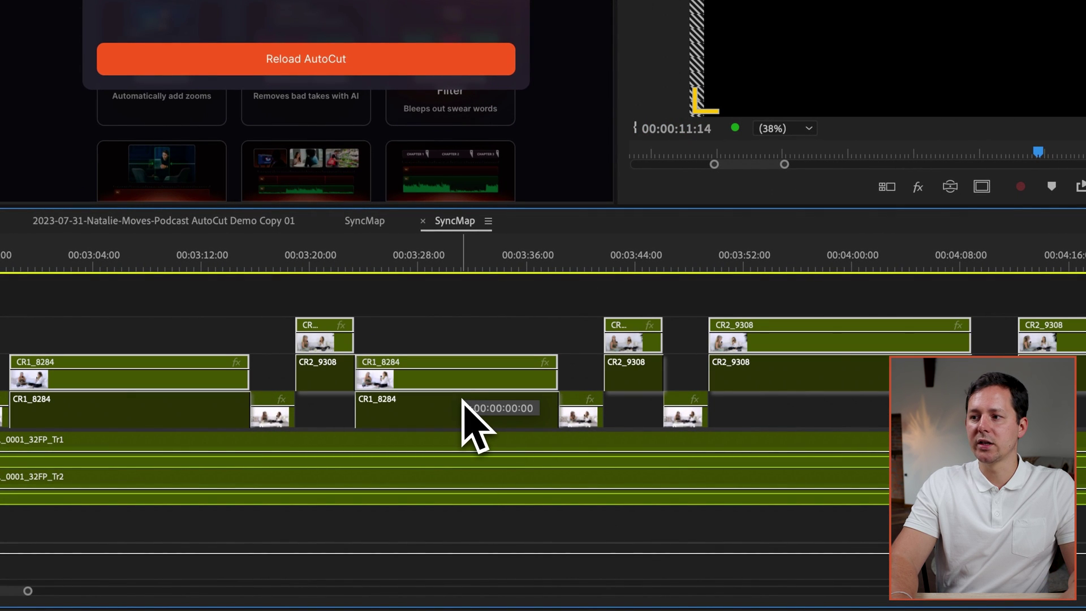
pyautogui.moveTo(463, 400); pyautogui.dragTo(463, 401)
pyautogui.scroll(-10, 475, 430)
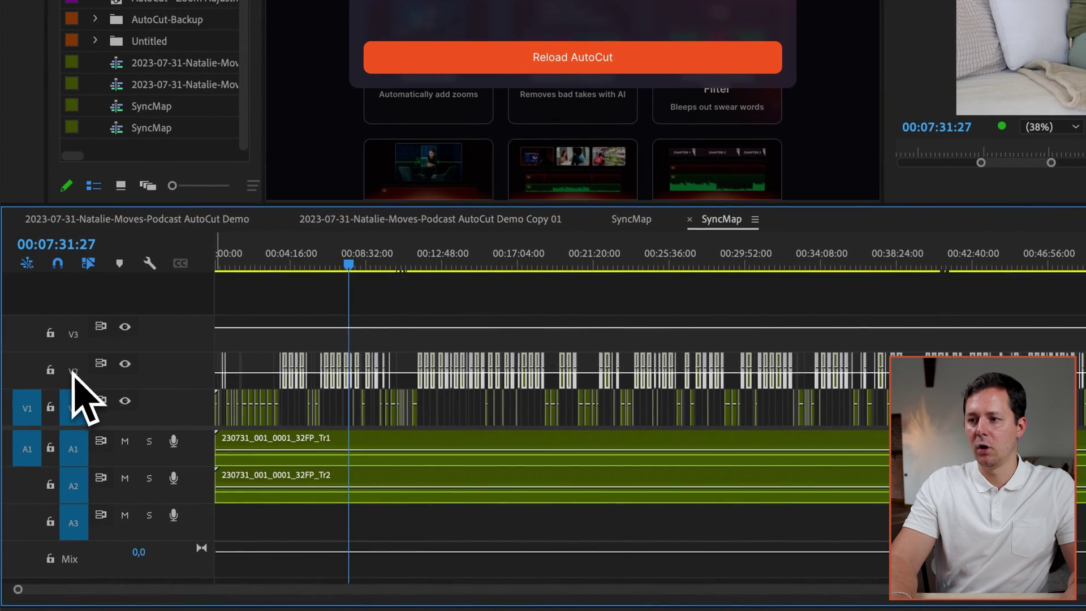
pyautogui.scroll(12, 339, 400)
pyautogui.hscroll(-5, 425, 404)
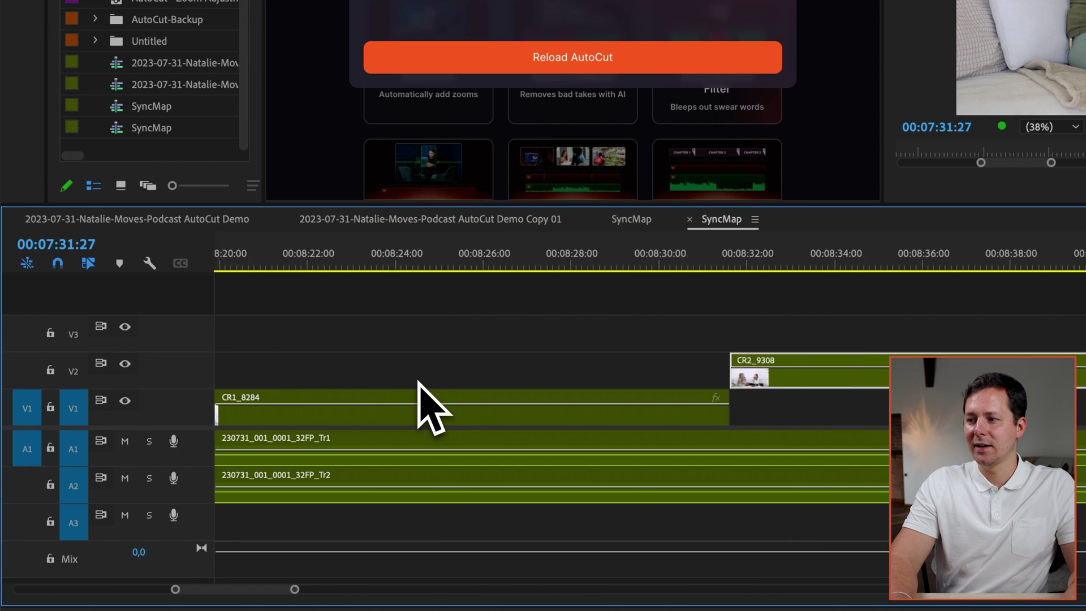
pyautogui.hscroll(4, 453, 402)
# Drop CR2_9308 onto V1 beside CR1_8284 and show all three camera angles in the monitor.
pyautogui.moveTo(550, 391); pyautogui.dragTo(548, 417)
pyautogui.scroll(-12, 588, 430)
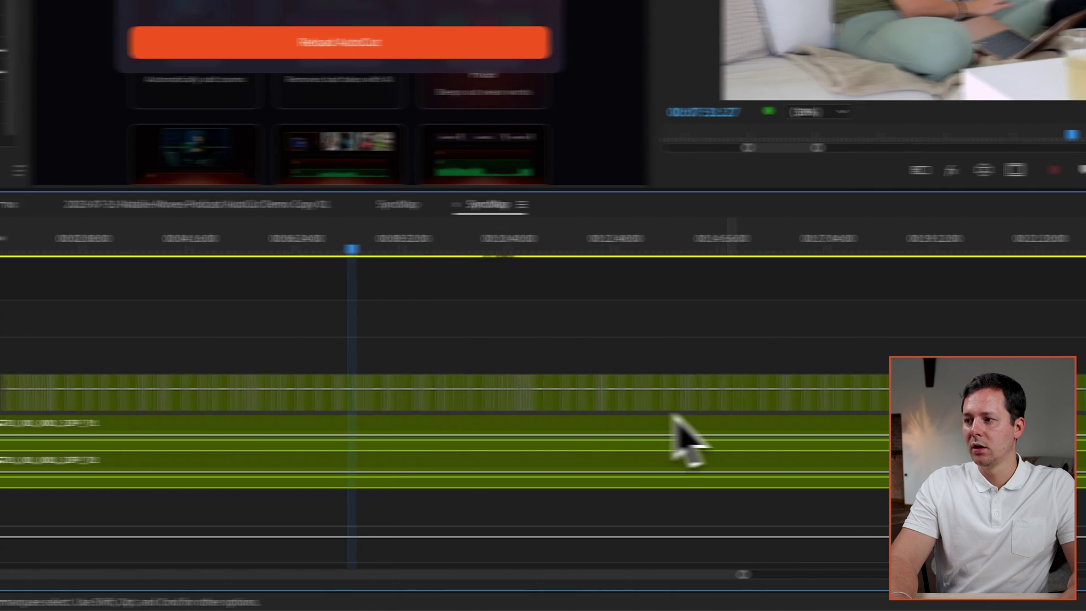
pyautogui.scroll(-5, 667, 396)
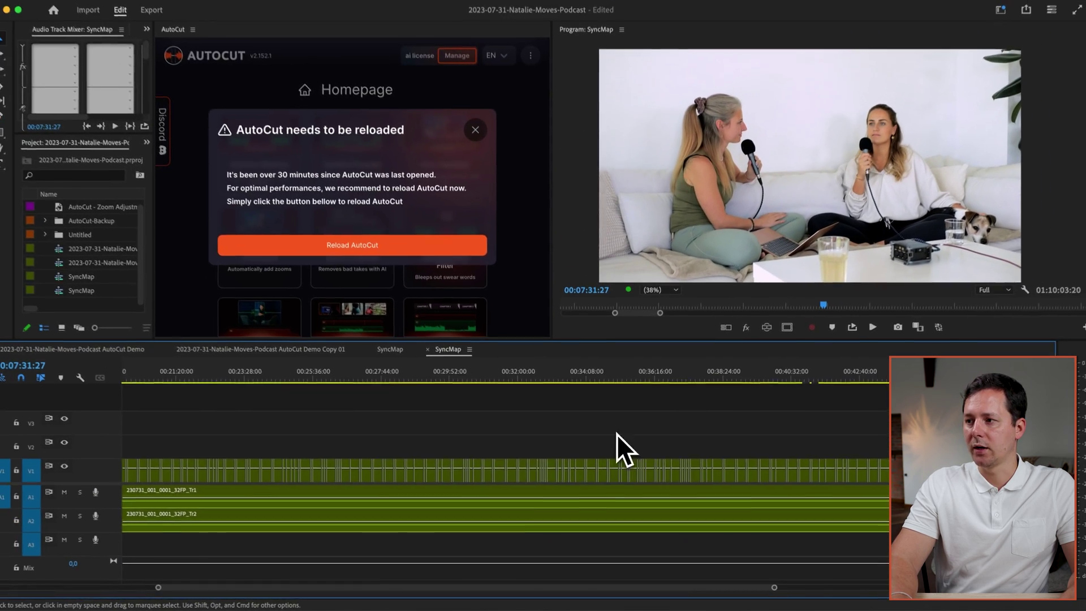
pyautogui.scroll(5, 620, 419)
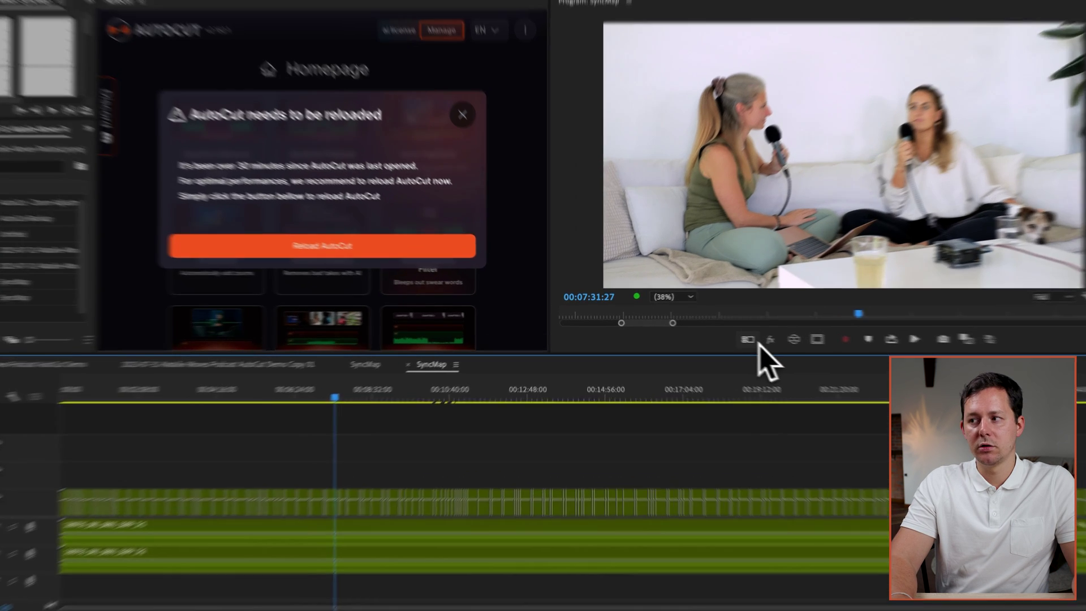
pyautogui.click(724, 334)
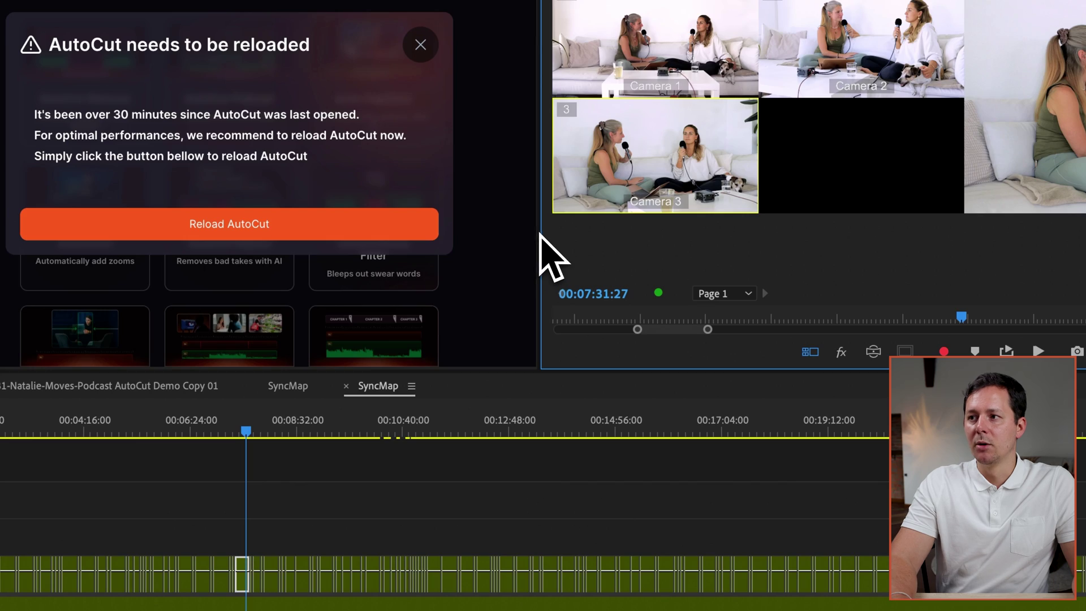
# Widen the multi-camera Program Monitor and move the playhead to 00:06:40.
pyautogui.moveTo(541, 234); pyautogui.dragTo(4, 251)
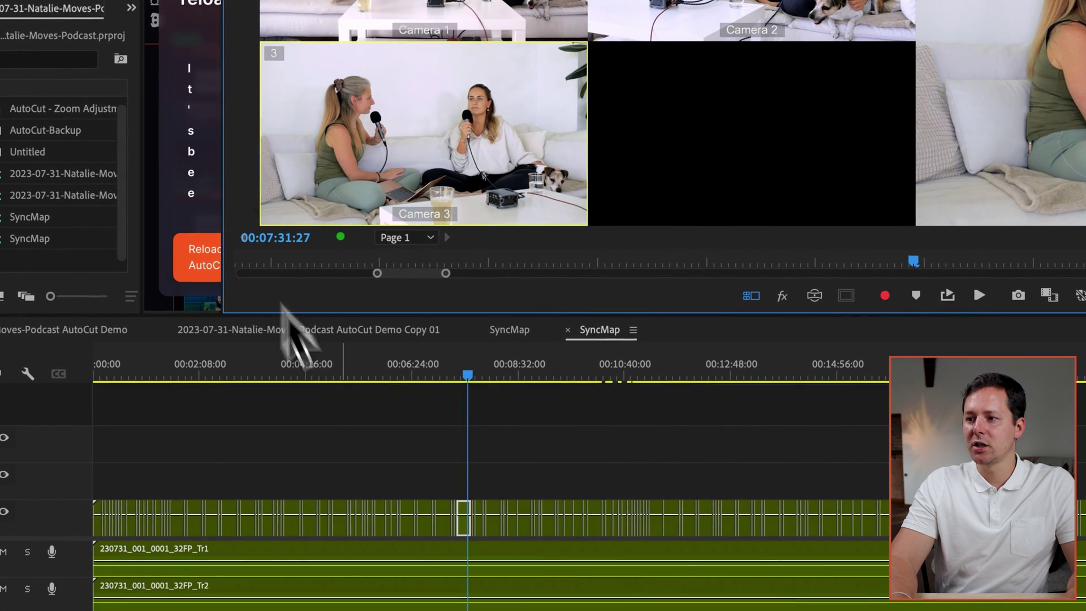
pyautogui.scroll(10, 344, 425)
pyautogui.scroll(-15, 664, 481)
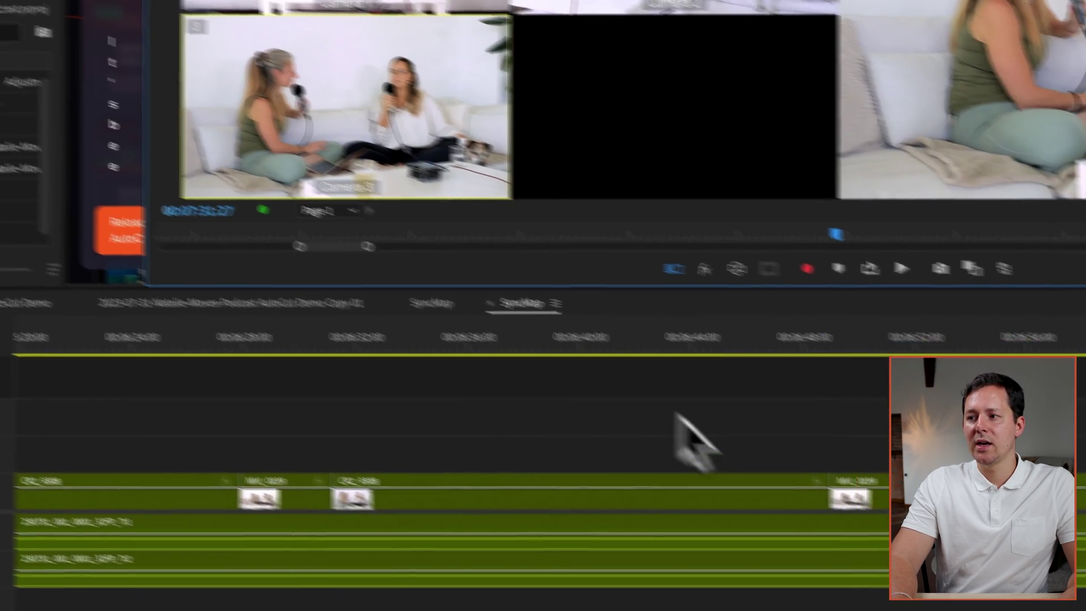
pyautogui.click(600, 346)
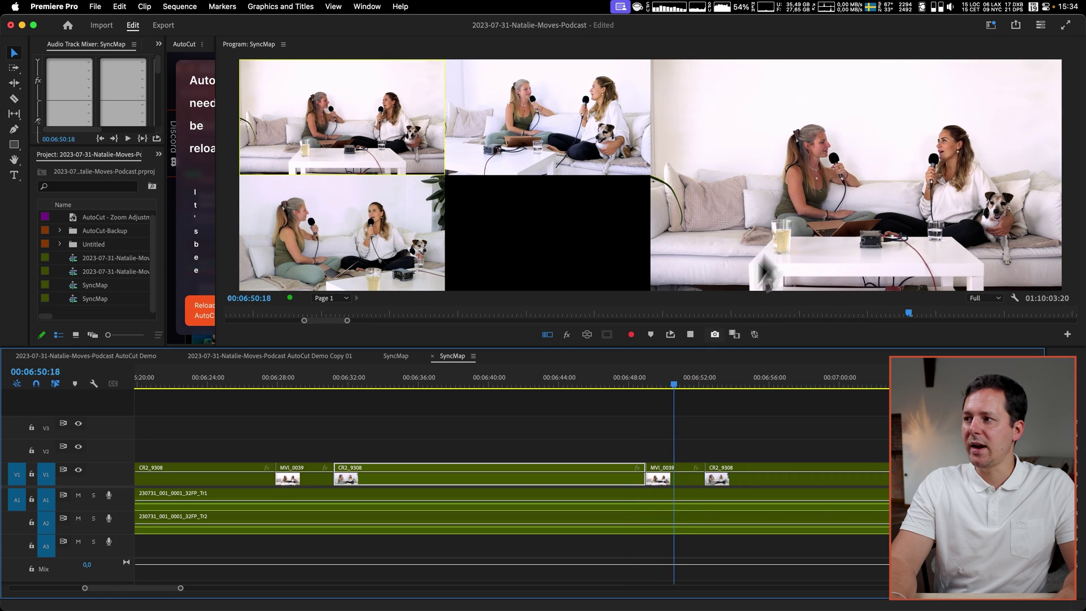
# Drag the MVI_0039/CR2_9308 cut later to lengthen the MVI_0039 shot.
pyautogui.hscroll(5, 678, 392)
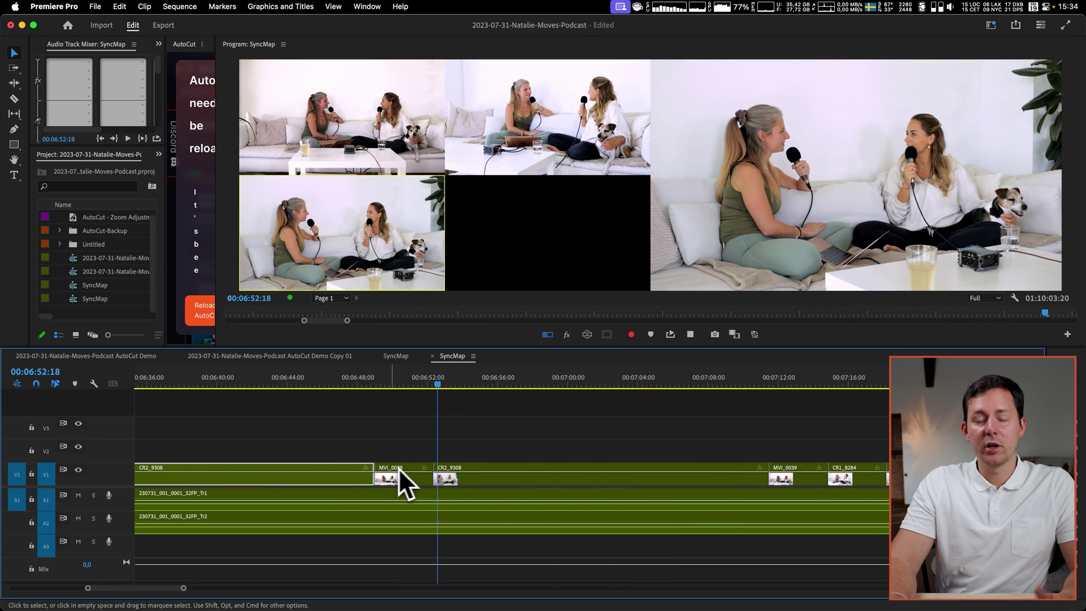
pyautogui.click(501, 475)
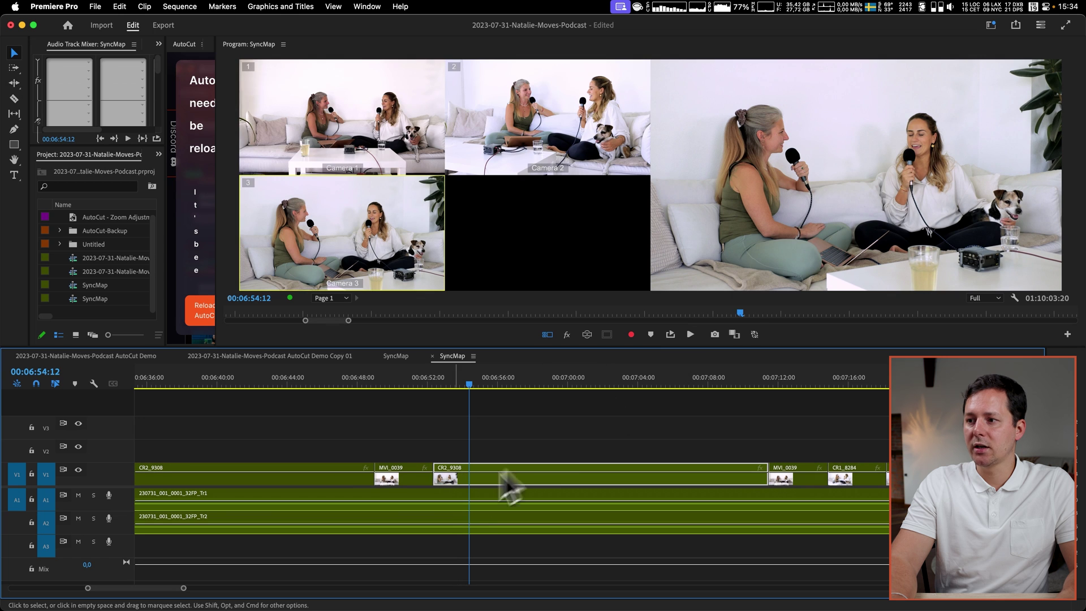
pyautogui.click(434, 476)
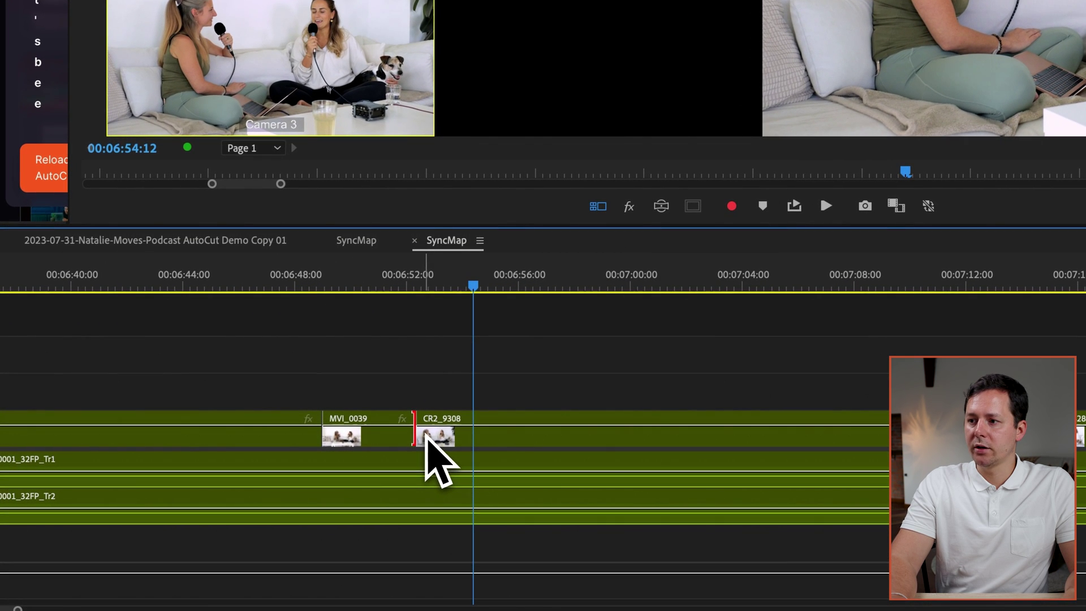
pyautogui.moveTo(419, 443); pyautogui.dragTo(638, 444)
# Play the sequence from 00:07:01 to review the changed edit.
pyautogui.click(395, 280)
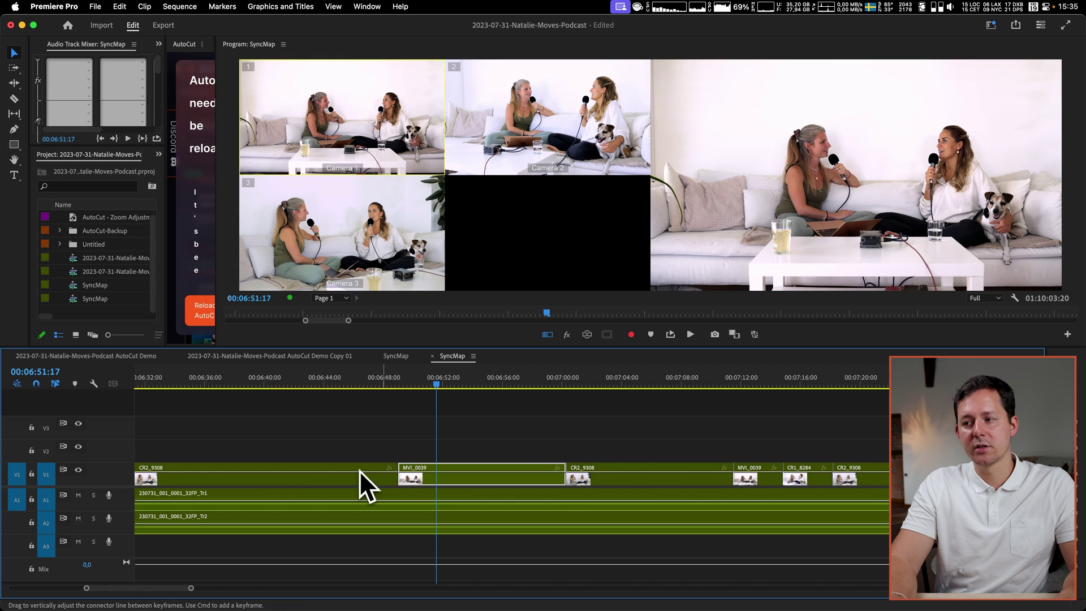
pyautogui.hscroll(5, 578, 472)
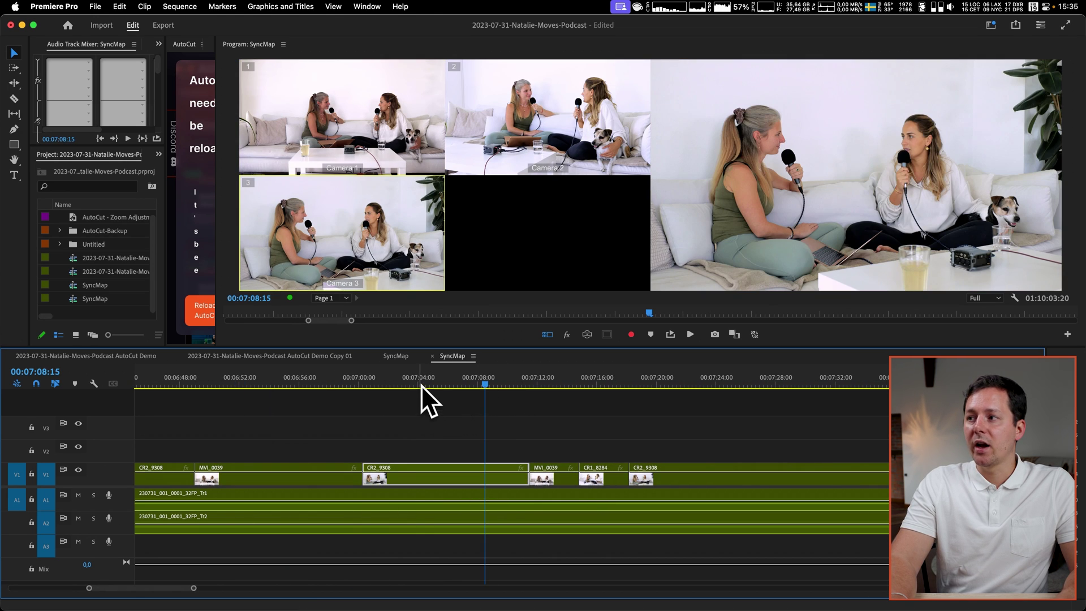
pyautogui.moveTo(420, 376); pyautogui.dragTo(377, 376)
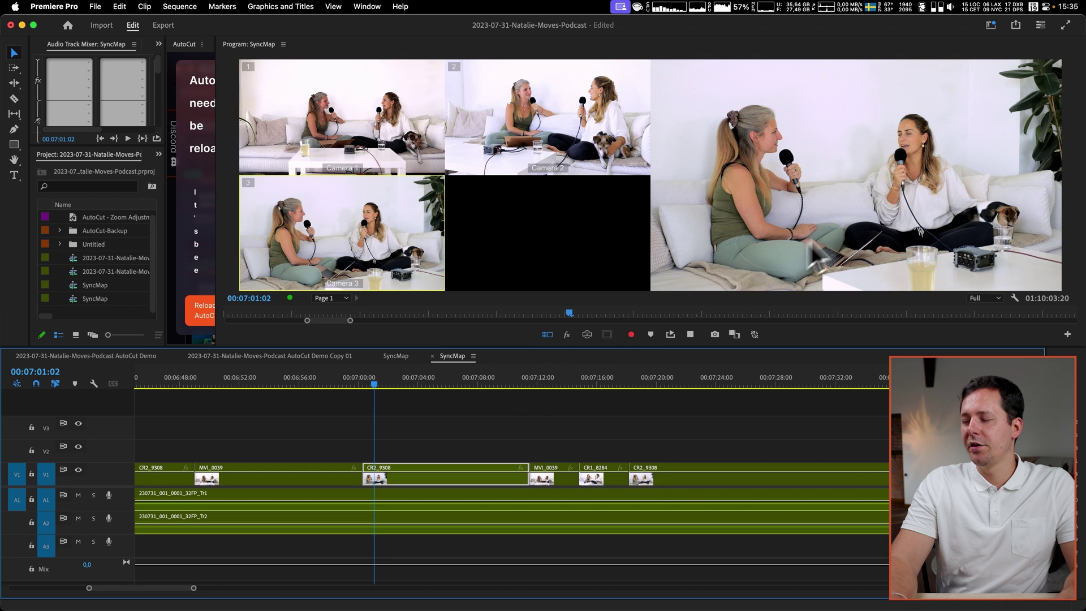
pyautogui.press('space')
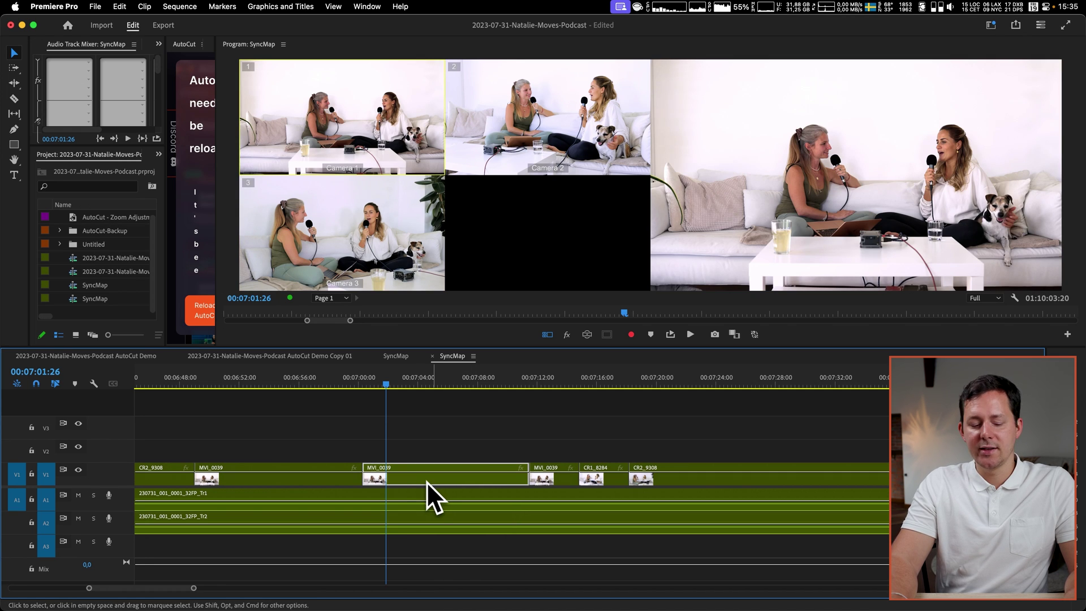
# Switch the V1 clip near 00:07:00 to camera angle 2 (CR1_8284).
pyautogui.rightClick(434, 484)
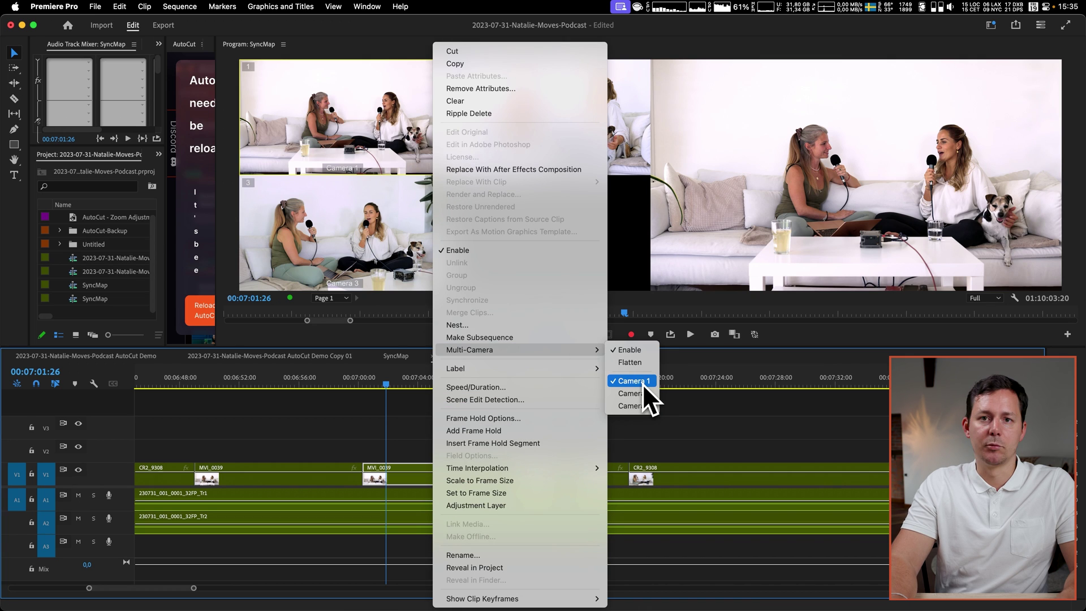
pyautogui.press('Escape')
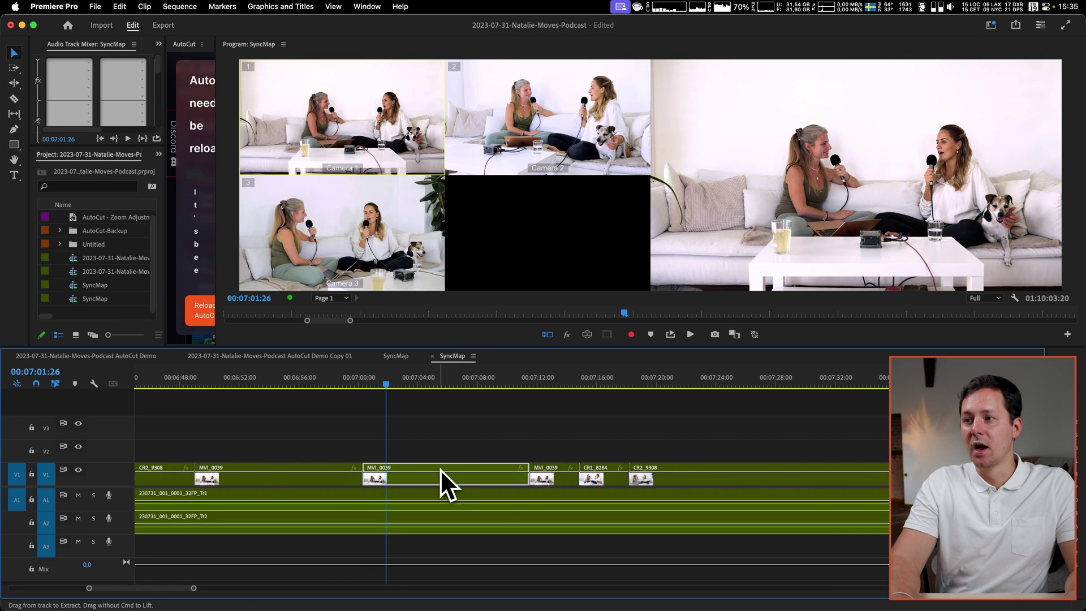
pyautogui.press('2')
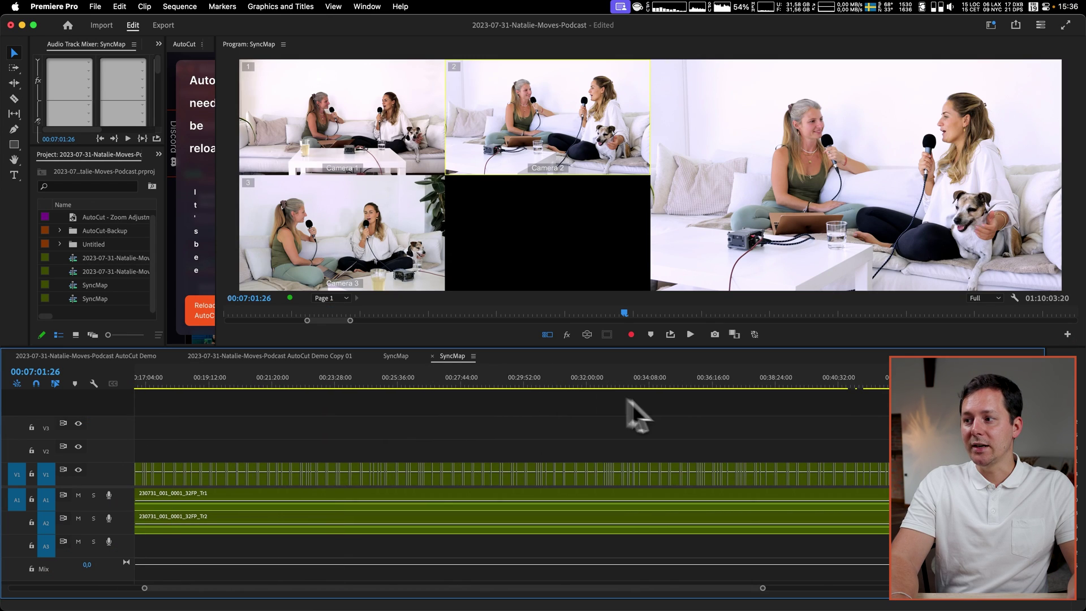
pyautogui.scroll(-5, 656, 407)
pyautogui.click(677, 389)
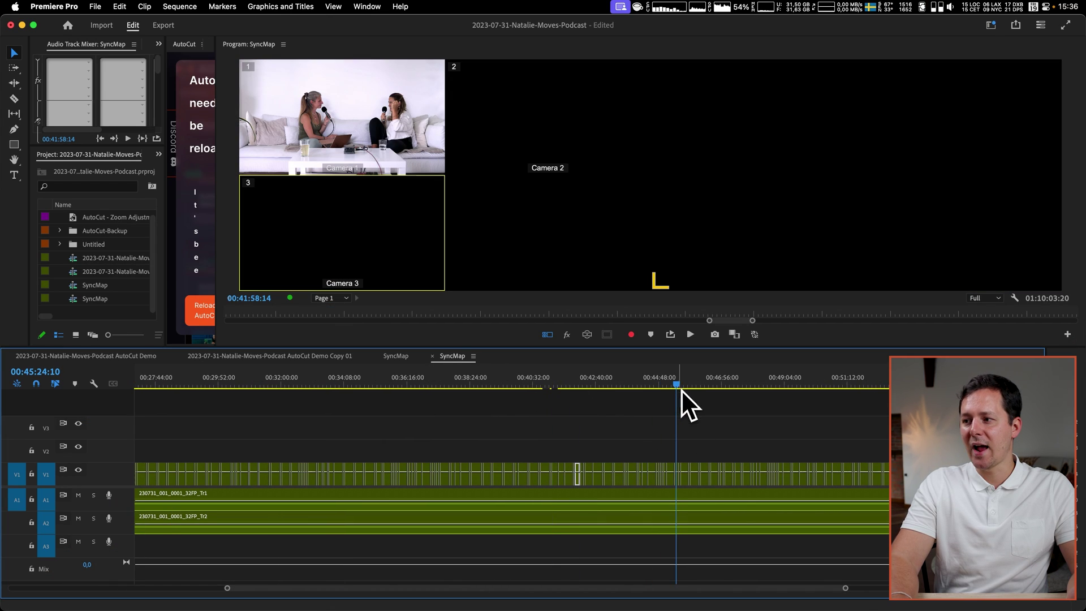
pyautogui.press('-')
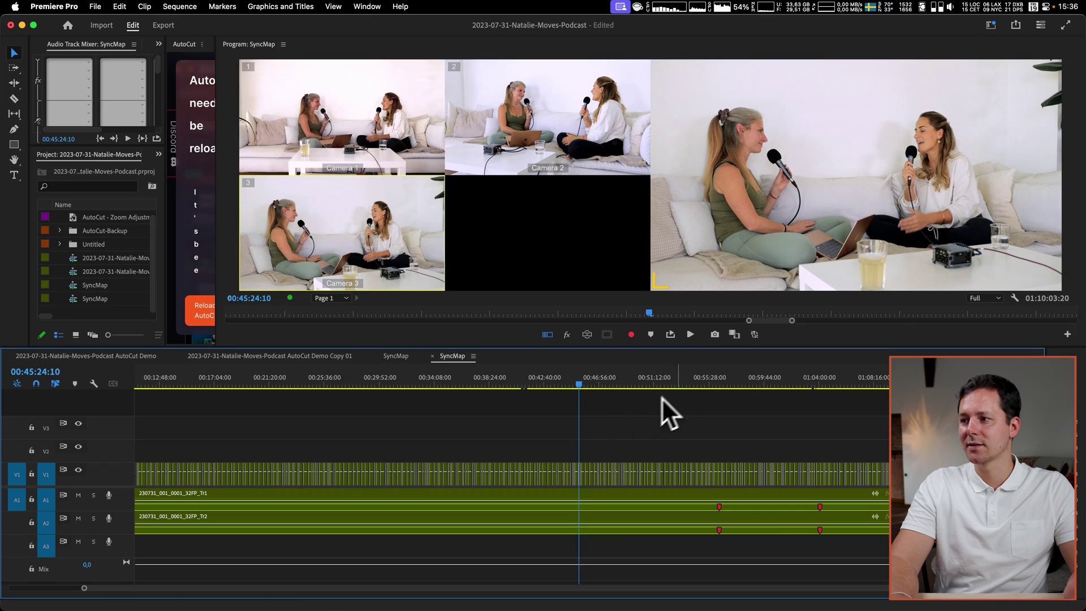